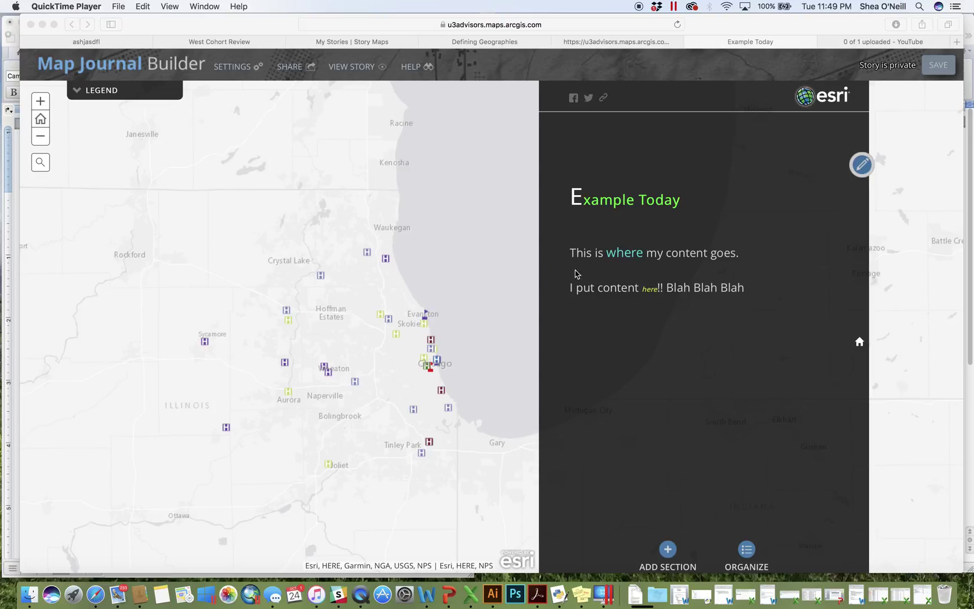
Step: Open the Example Today section for editing and view its main stage content settings
left_click(361, 44)
left_click(361, 43)
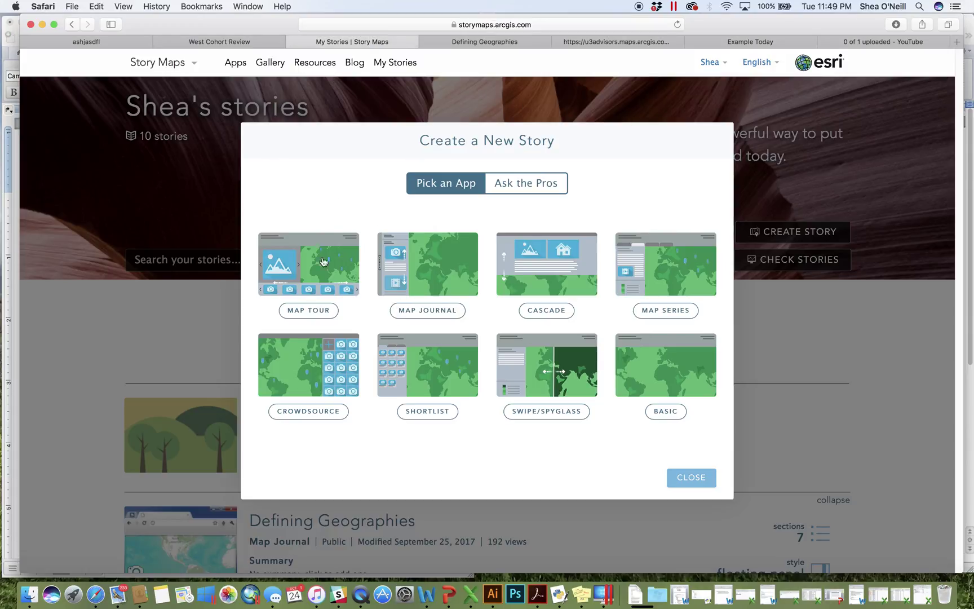
left_click(635, 38)
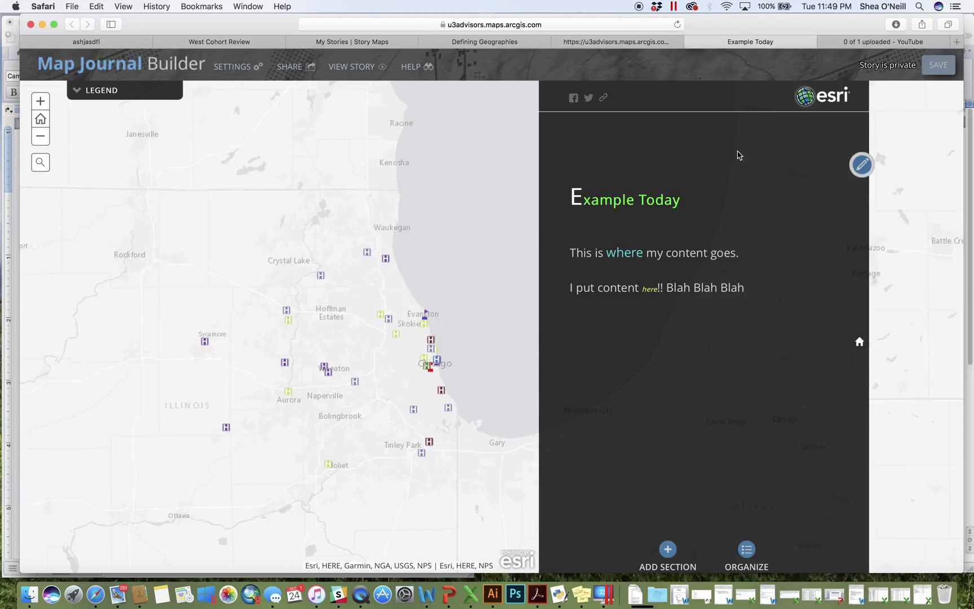
left_click(861, 164)
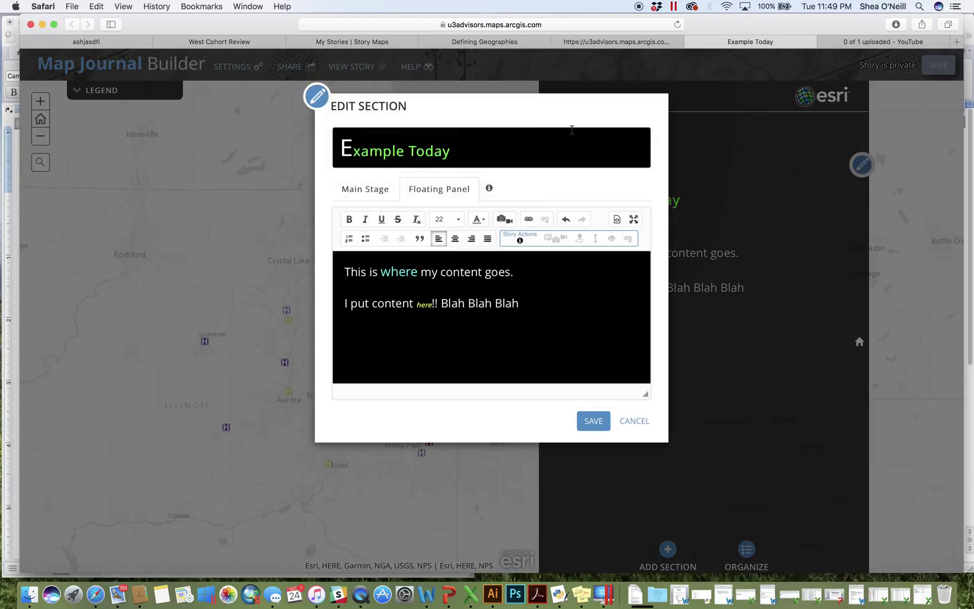
left_click(382, 194)
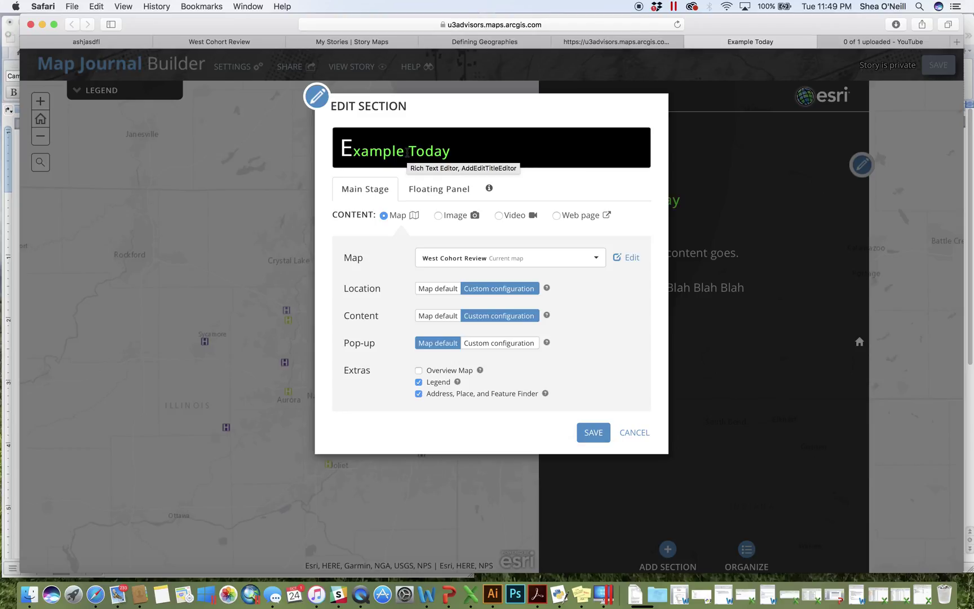
Step: Review the West Cohort Review web map and the Defining Geographies story, and close the Example Today section editor without changes
left_click(256, 47)
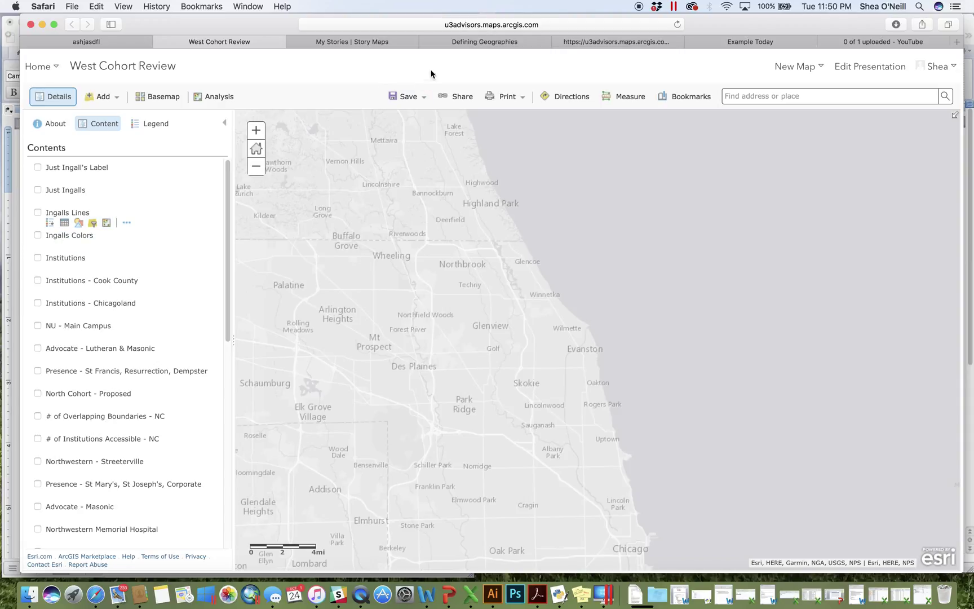
left_click(388, 43)
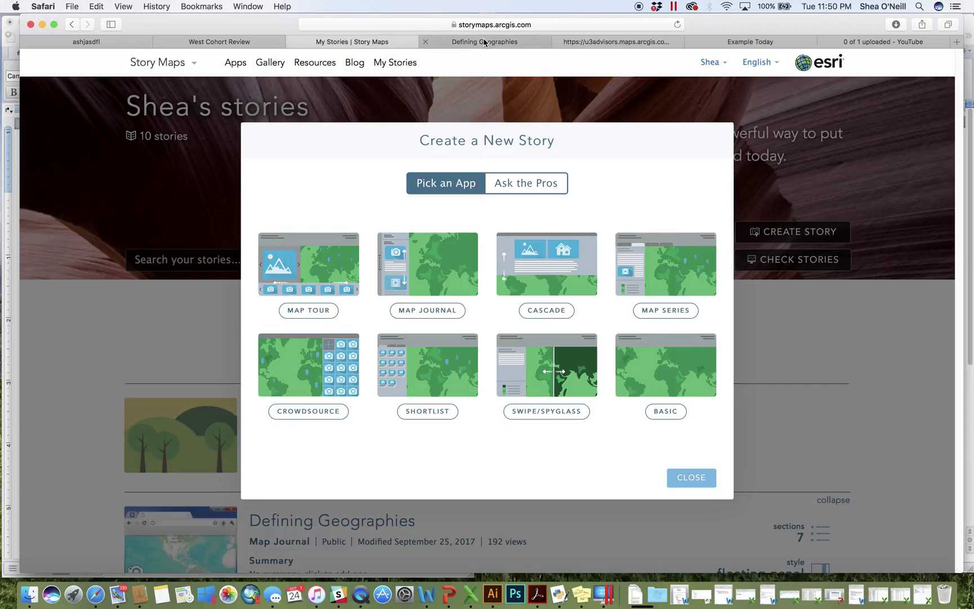
left_click(258, 42)
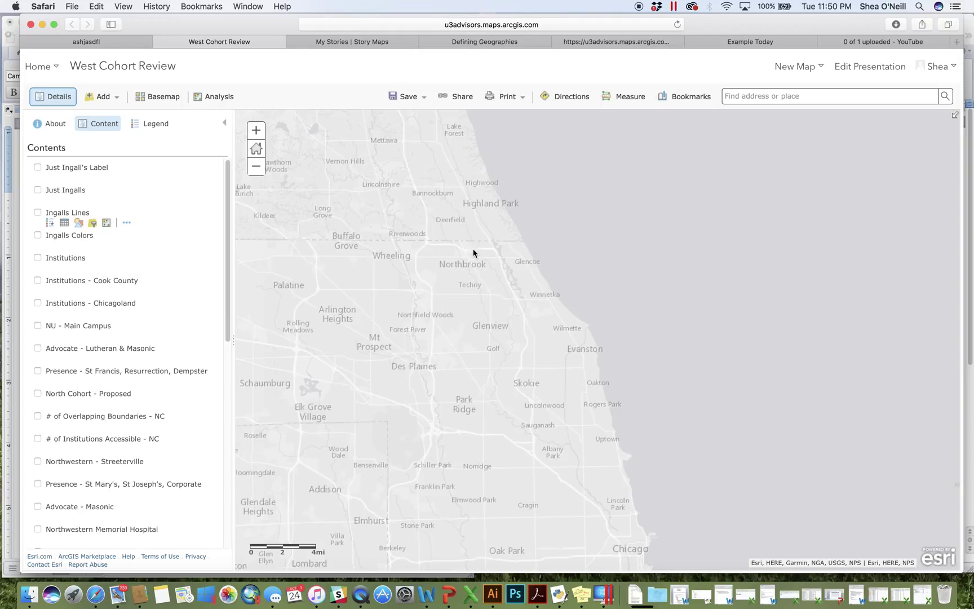
left_click(506, 43)
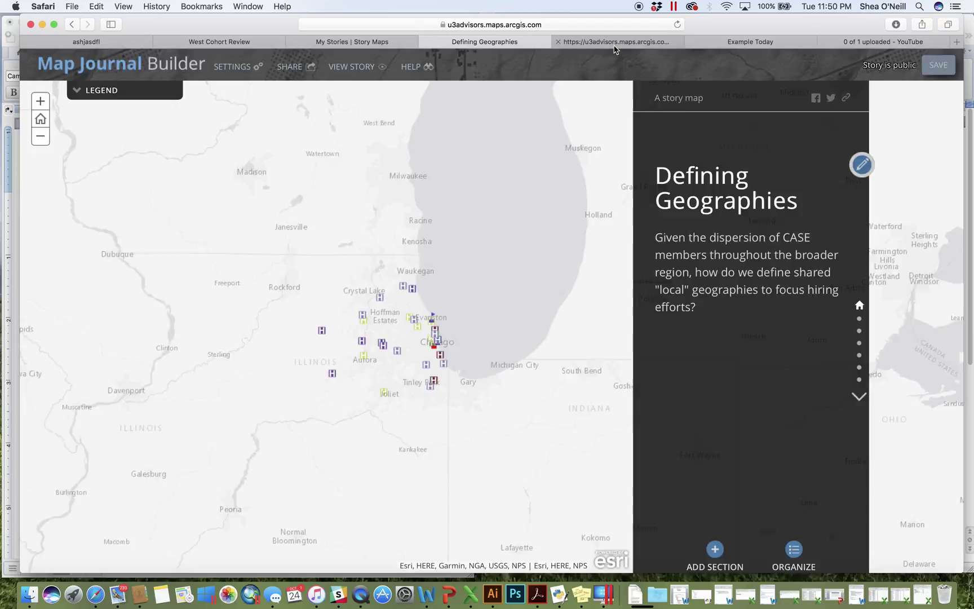
left_click(614, 44)
left_click(744, 42)
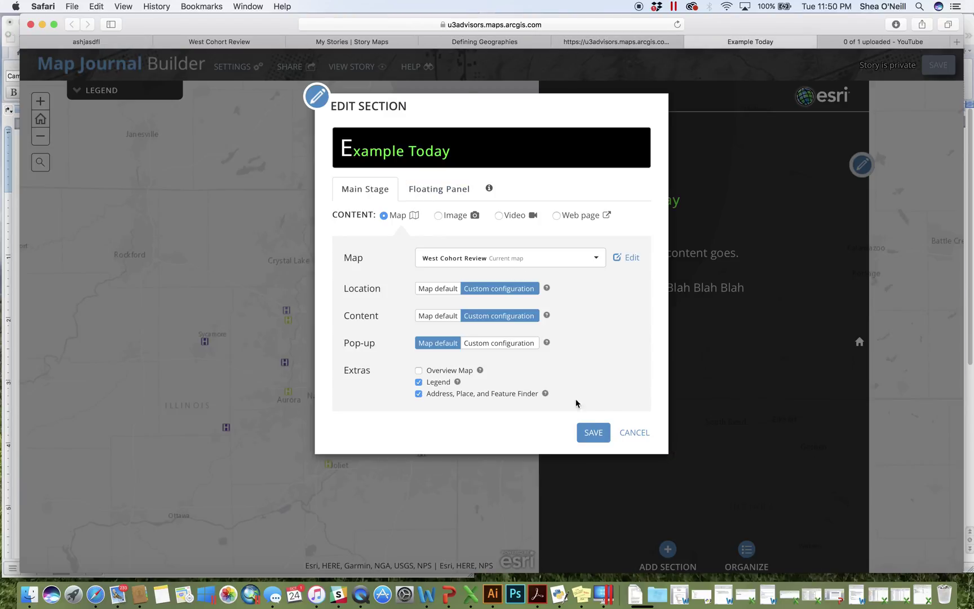
left_click(633, 432)
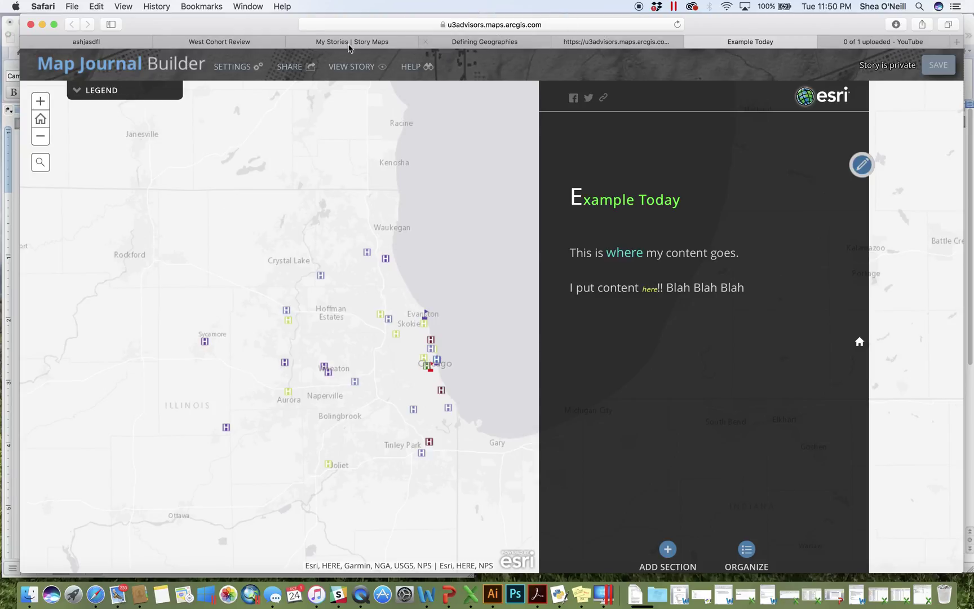
Step: Set the floating panel size to Small in the story's layout options, leaving the section sharing links off
left_click(232, 69)
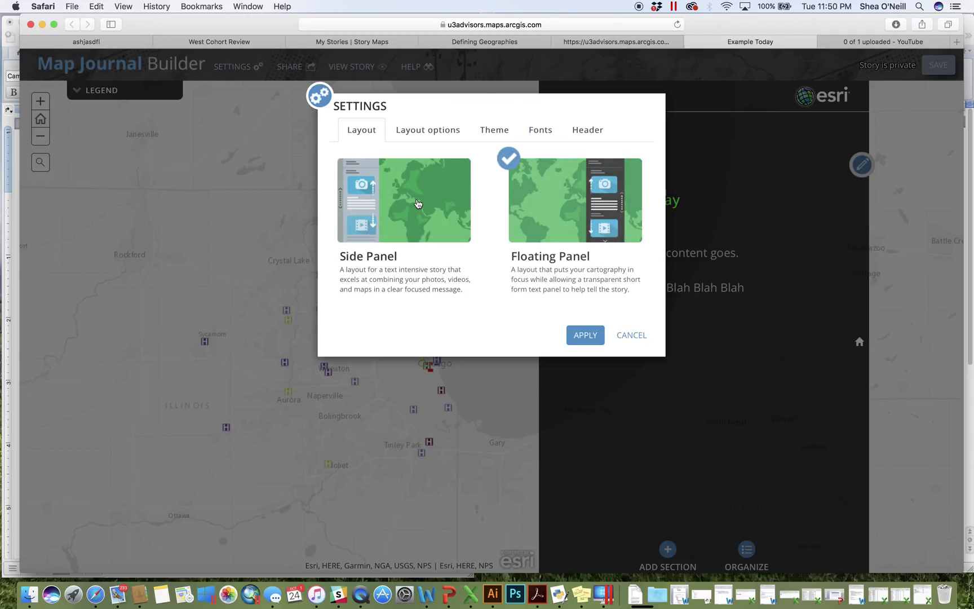
left_click(419, 133)
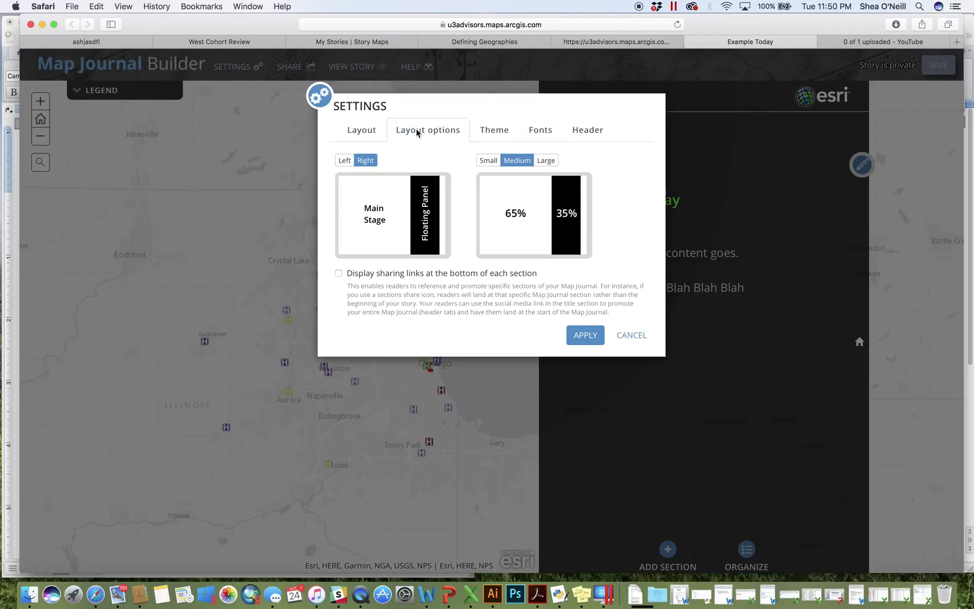
left_click(550, 162)
left_click(495, 161)
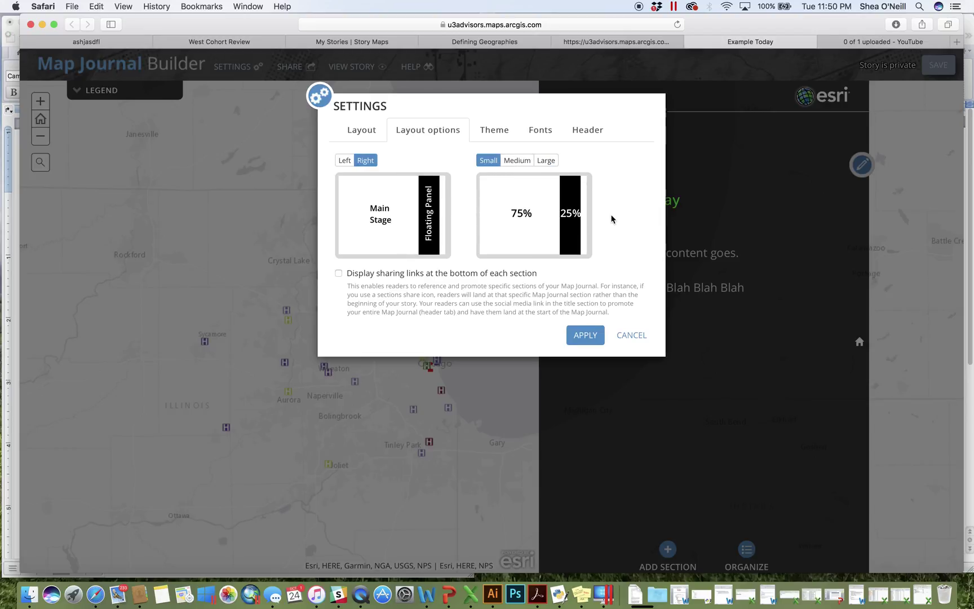
left_click(388, 278)
left_click(394, 280)
Step: Set the story's section title font to Arial and the section content font to Tahoma
left_click(492, 135)
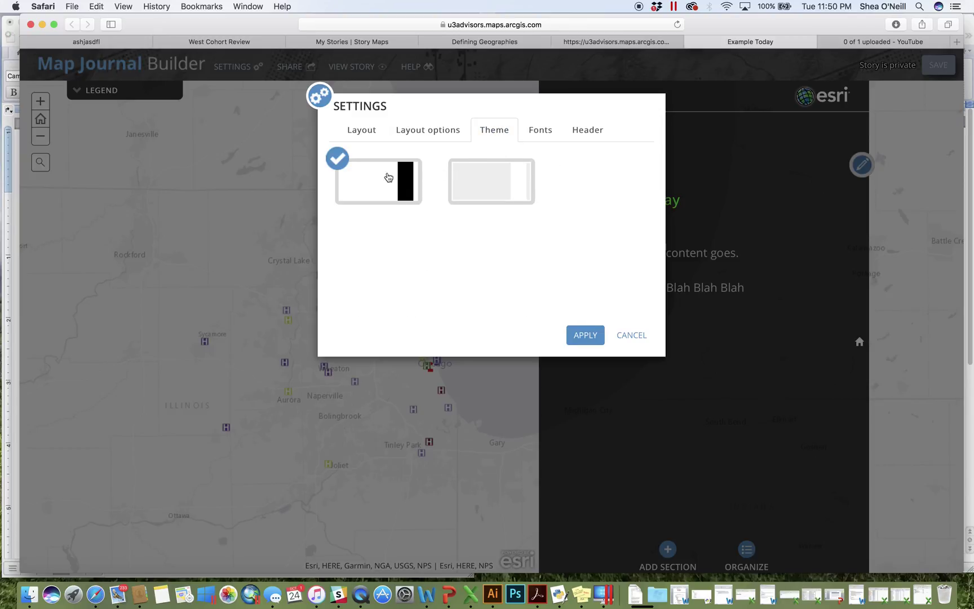
left_click(539, 137)
left_click(506, 167)
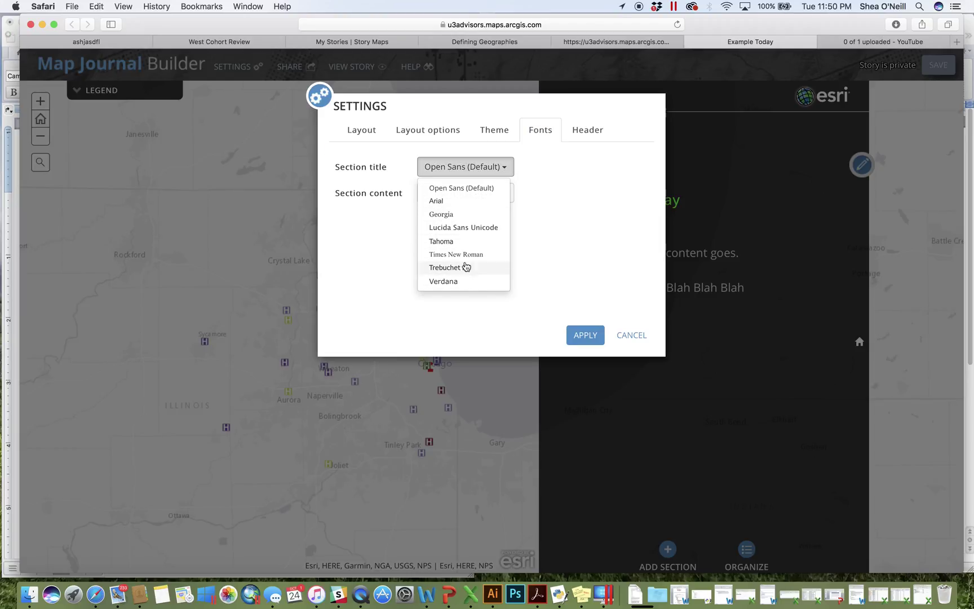
left_click(434, 200)
left_click(487, 194)
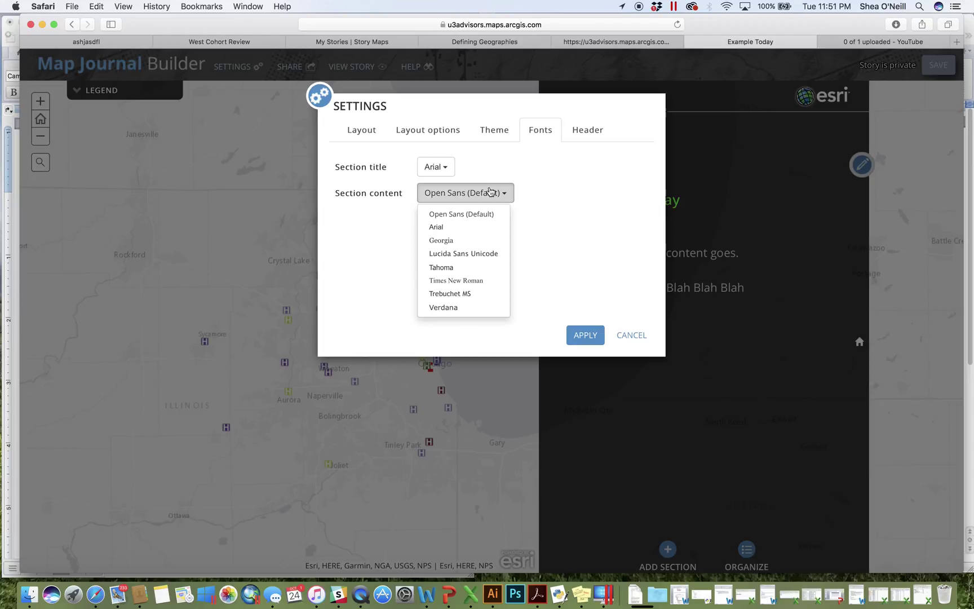
left_click(479, 268)
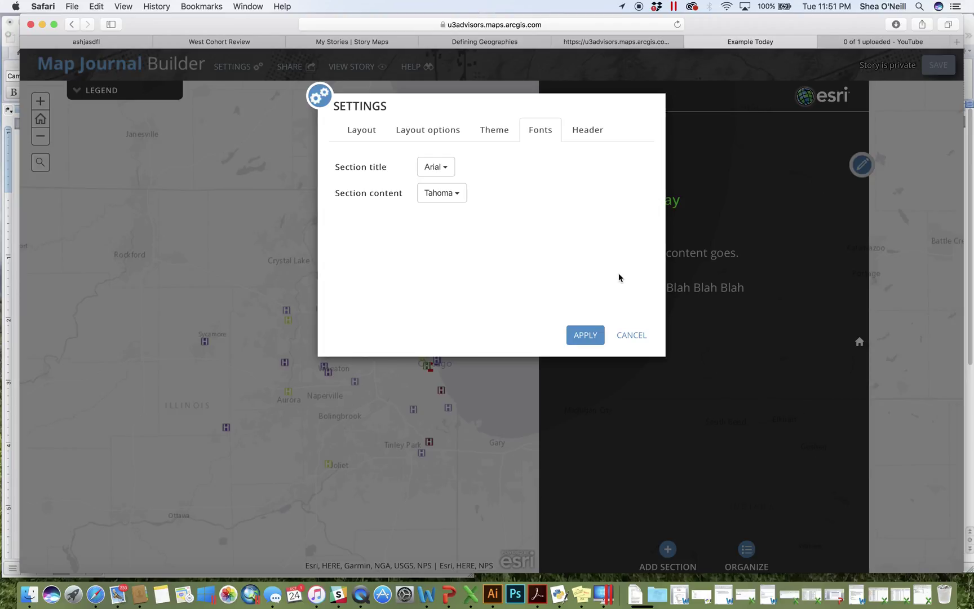
Step: Try the custom logo option for the header, choose the Esri logo again, and apply the story settings
left_click(590, 140)
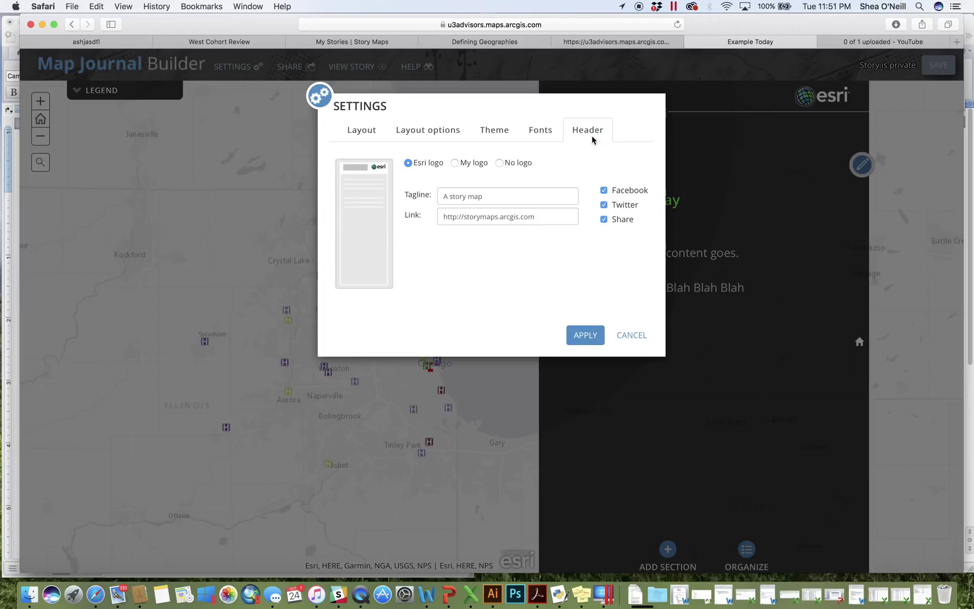
left_click(456, 164)
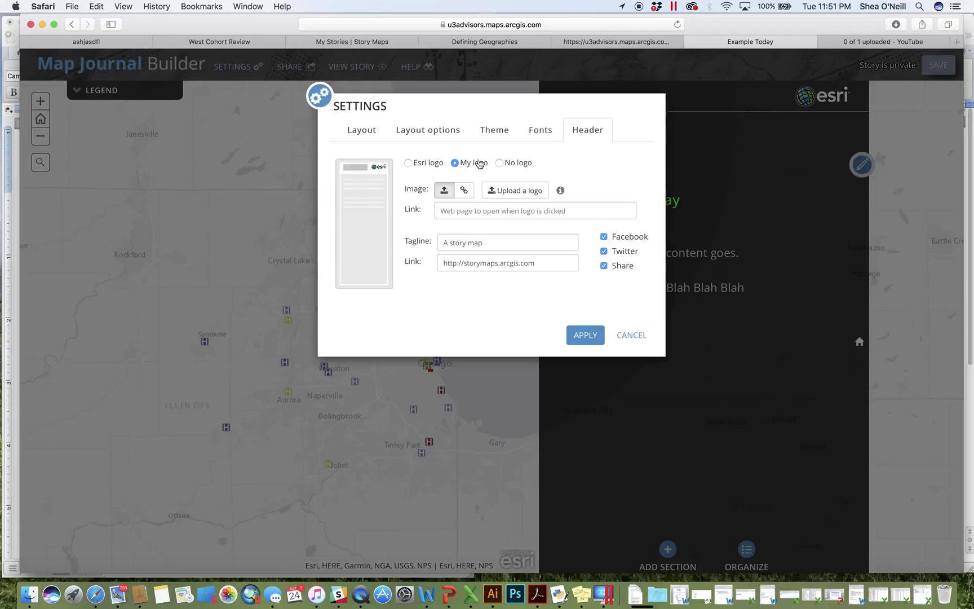
left_click(416, 163)
left_click(586, 336)
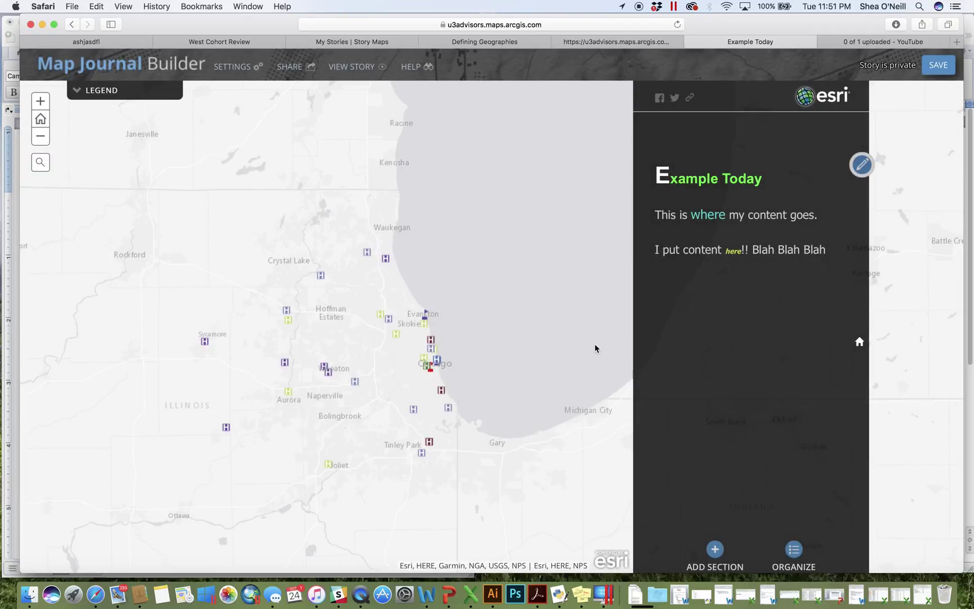
Step: Share the story with the organization and with the public
left_click(293, 67)
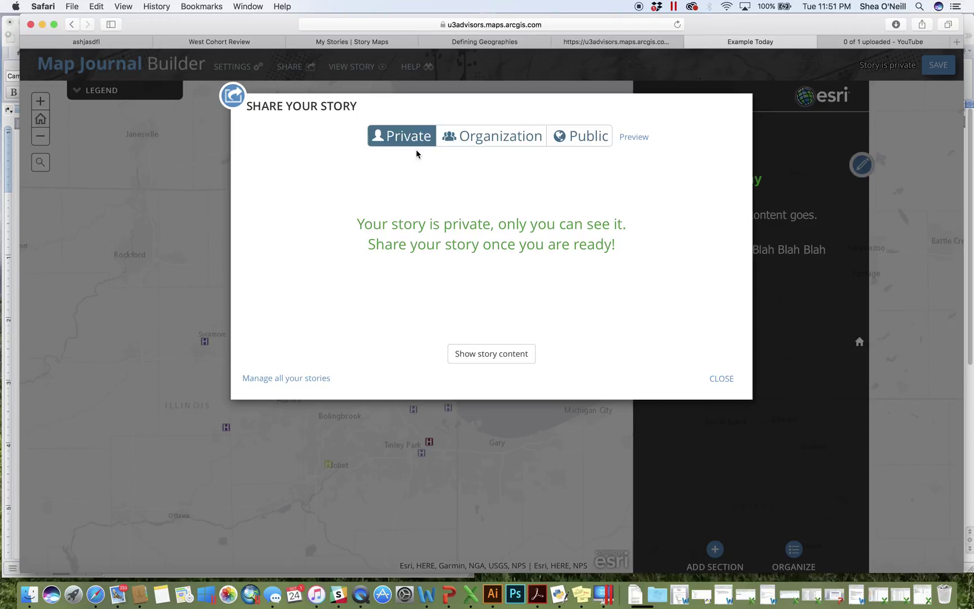
left_click(496, 145)
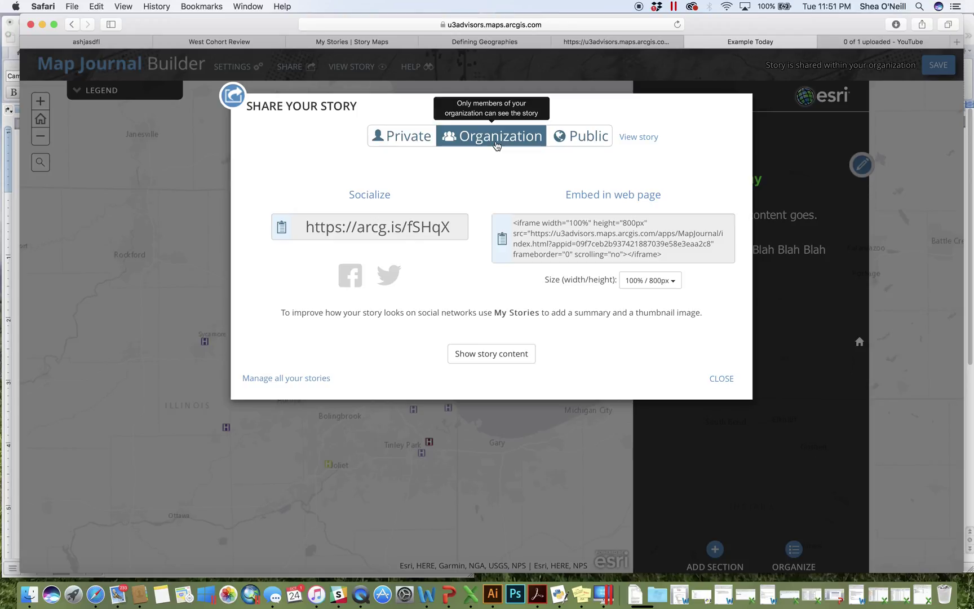
left_click(580, 140)
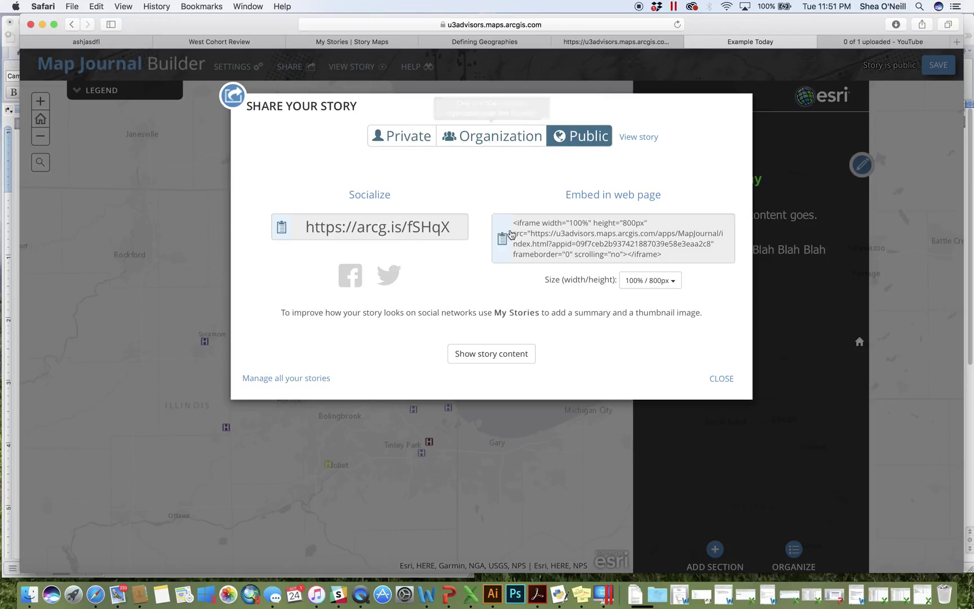
left_click(722, 378)
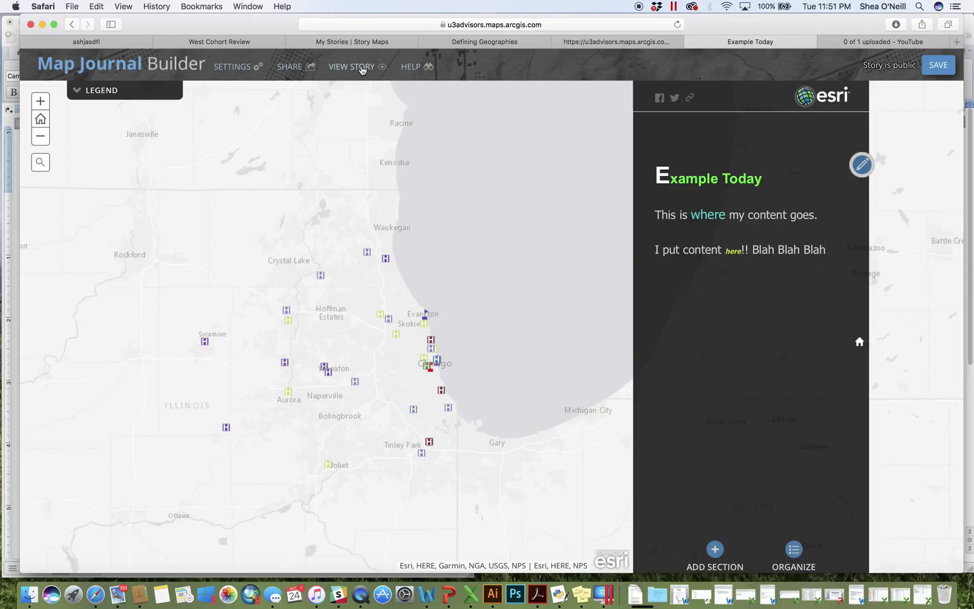
Step: Set the story's sharing level to Private and save the story
left_click(295, 67)
left_click(405, 138)
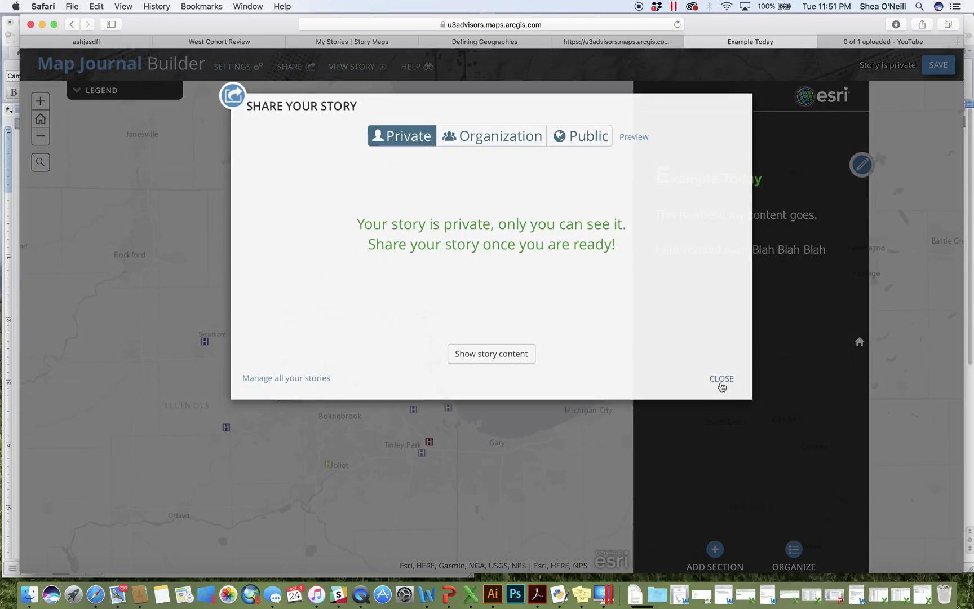
left_click(721, 381)
left_click(925, 68)
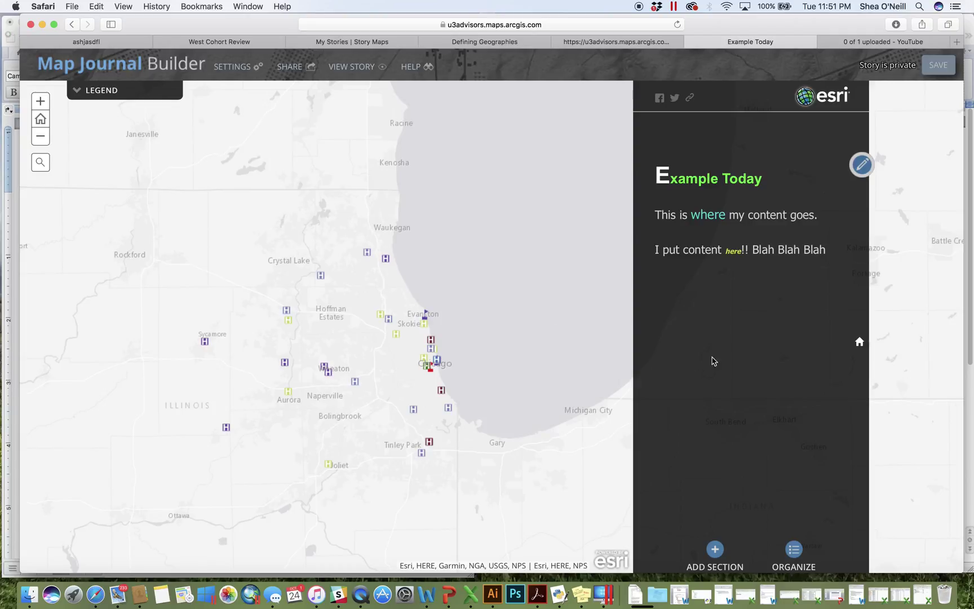
Step: Start a new section with custom map content that shows the Institutions layer
left_click(718, 552)
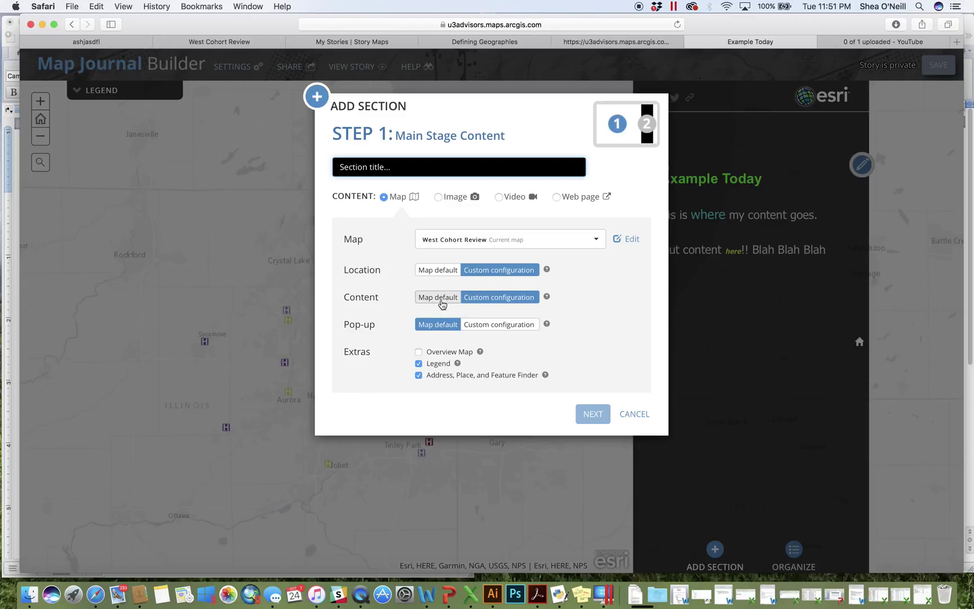
left_click(498, 302)
left_click(37, 211)
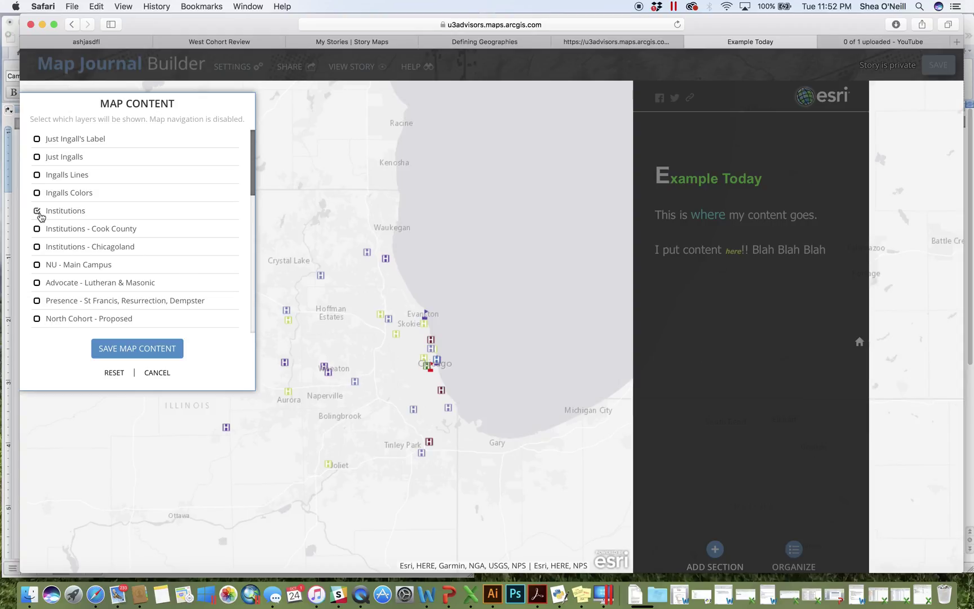
left_click(37, 211)
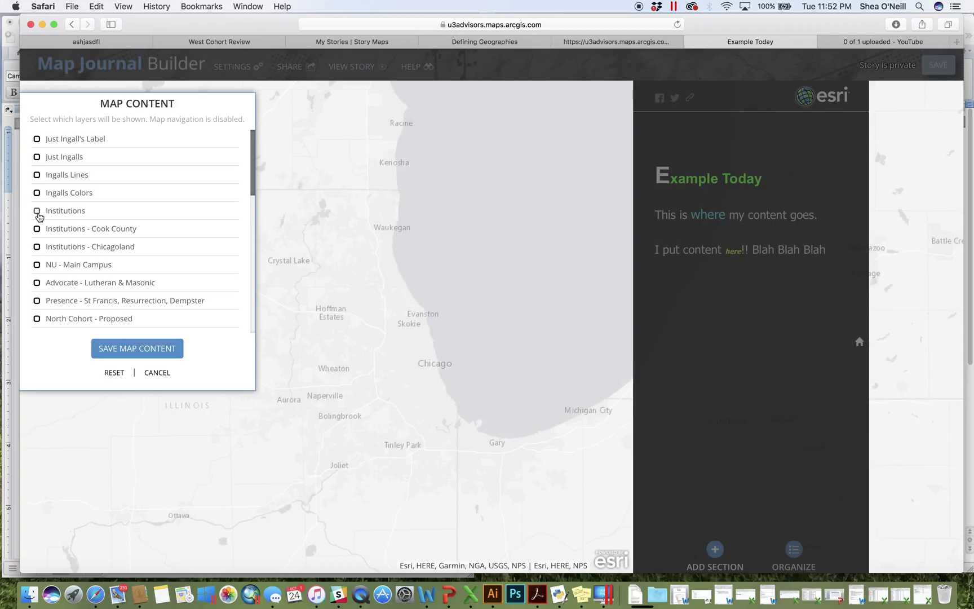
left_click(37, 211)
Step: Turn on the West Cohort - Proposed and Distressed and Semi Distressed layers, and save the new section's map content
scroll(88, 231, "down", 1)
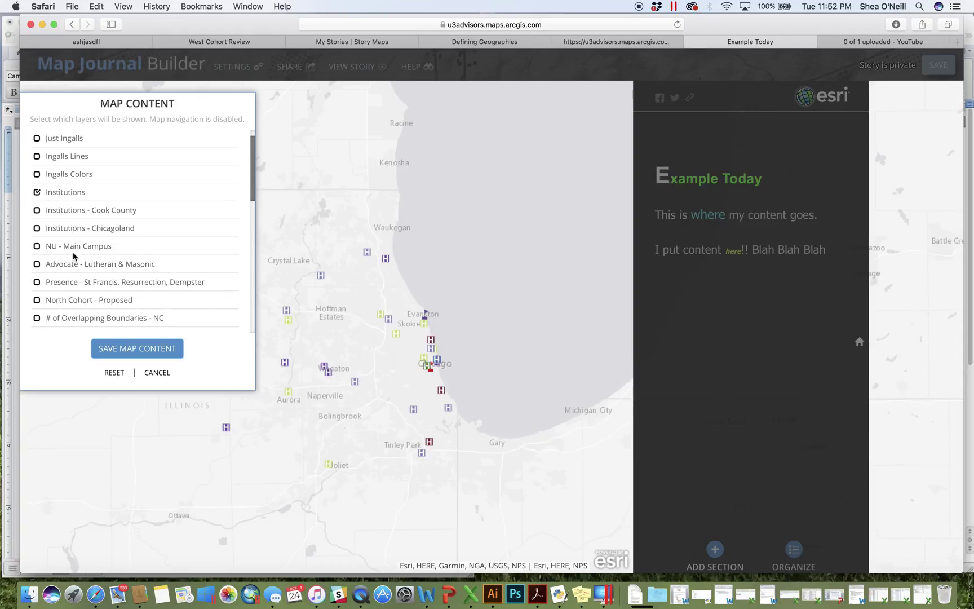
scroll(73, 255, "down", 1)
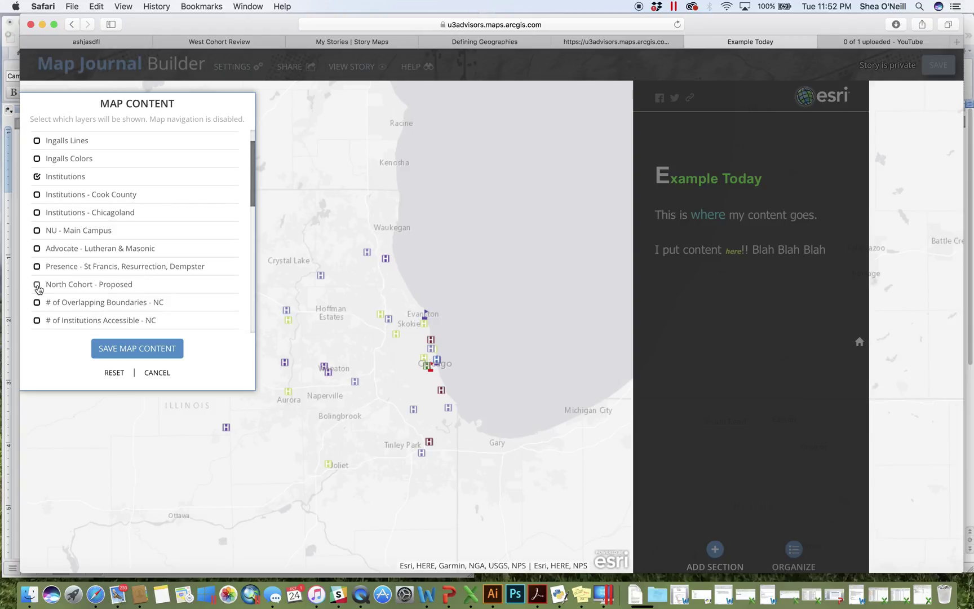
scroll(61, 281, "down", 20)
scroll(33, 191, "up", 4)
left_click(37, 168)
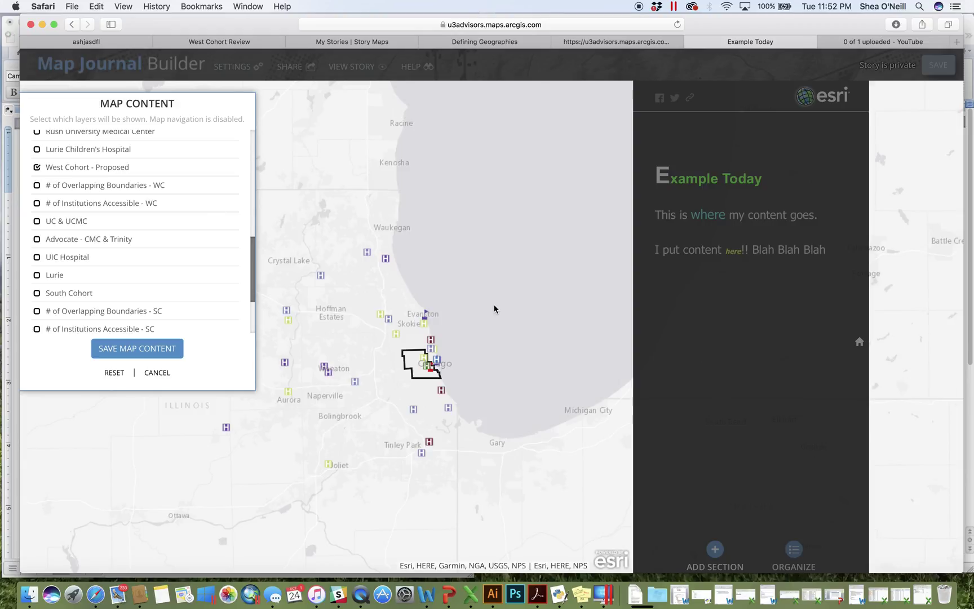
scroll(154, 258, "down", 4)
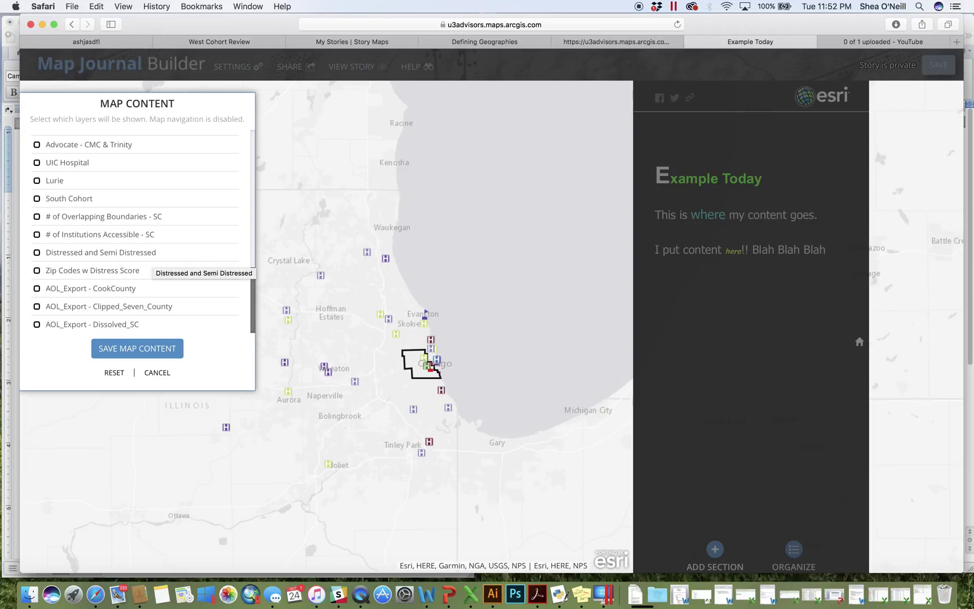
left_click(38, 254)
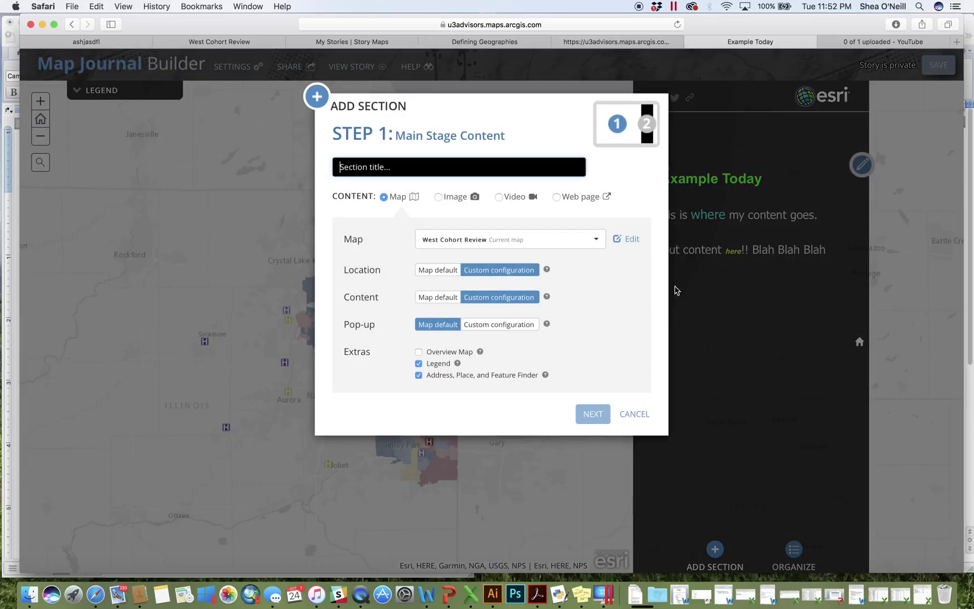
Step: Set the new section's custom map location to a close view of the outlined cohort boundary in Chicago, and save the location
left_click(519, 272)
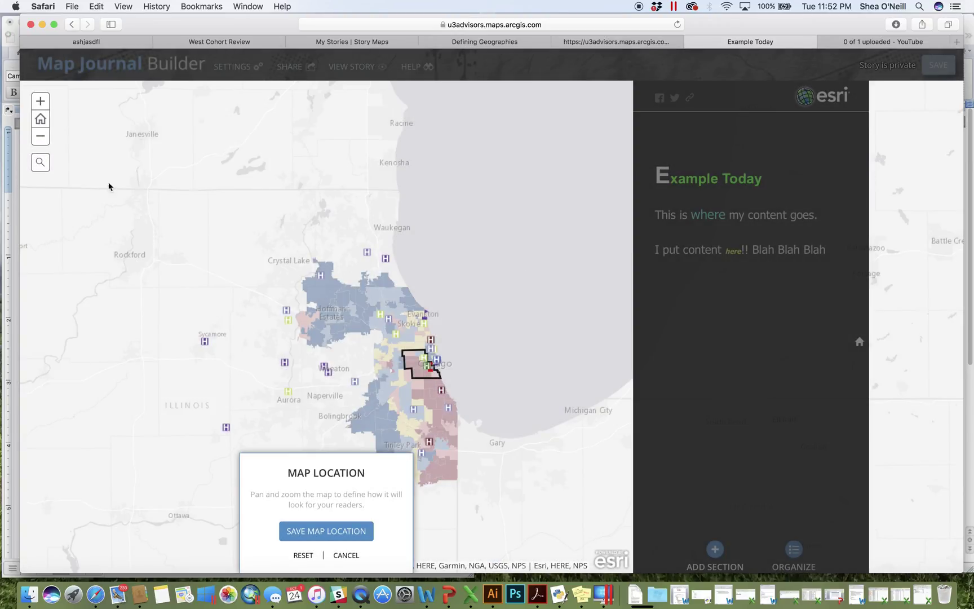
left_click(40, 100)
left_click_drag(376, 384, 426, 304)
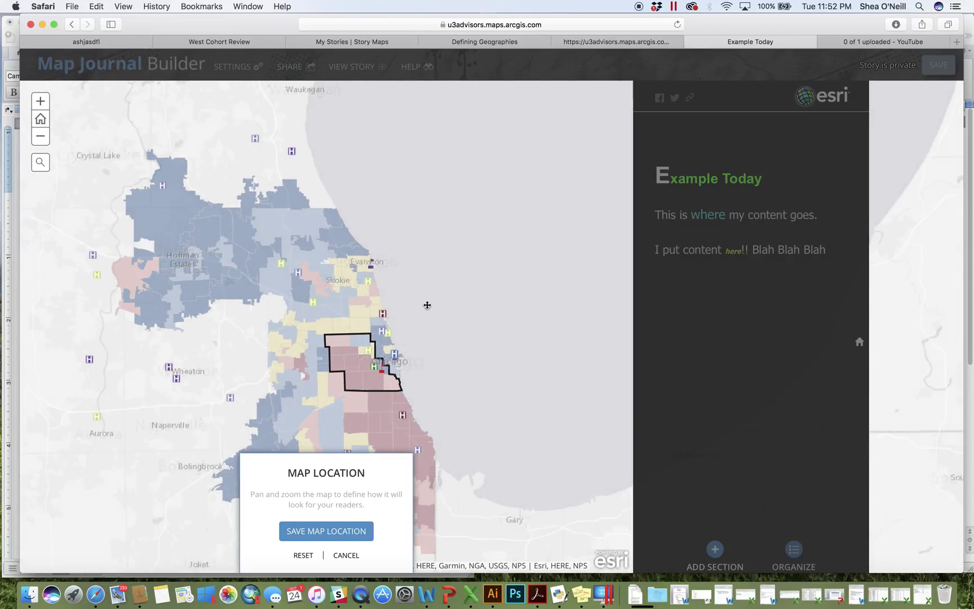
left_click(40, 102)
left_click_drag(360, 321, 456, 300)
left_click(40, 98)
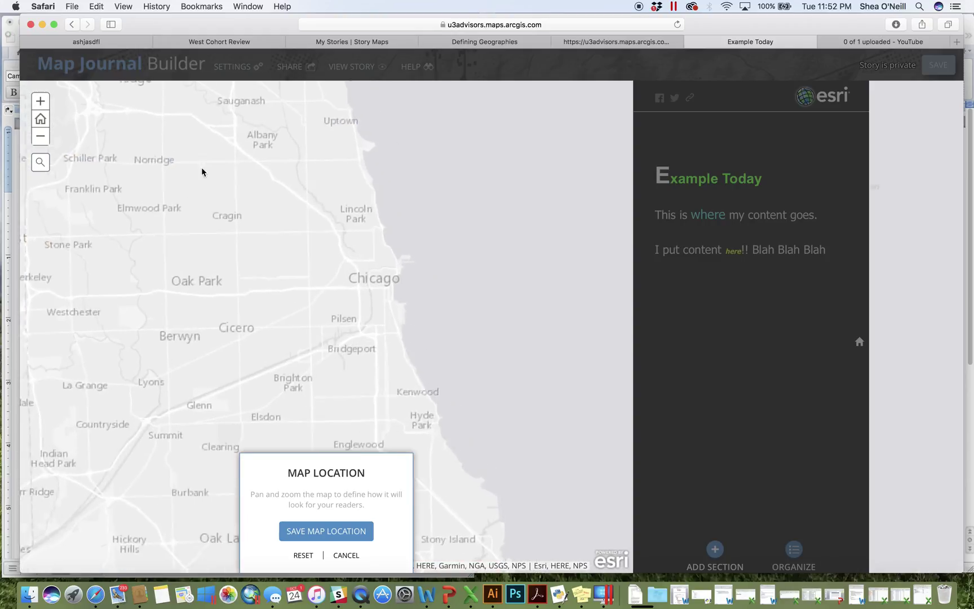
left_click_drag(432, 235, 528, 303)
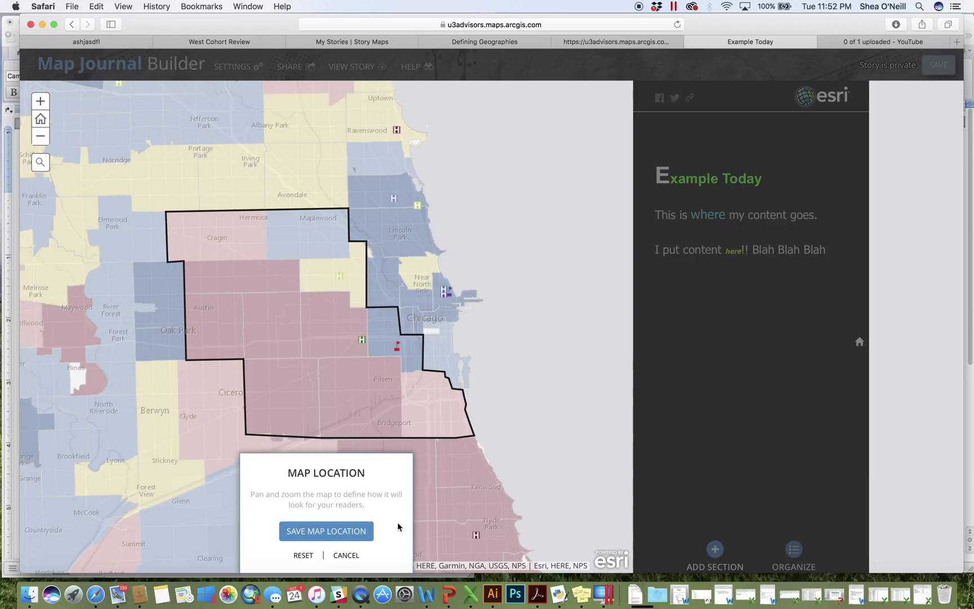
left_click(343, 531)
Step: Configure the section's custom pop-up to display zip code 60644, and save the pop-up configuration
left_click(503, 325)
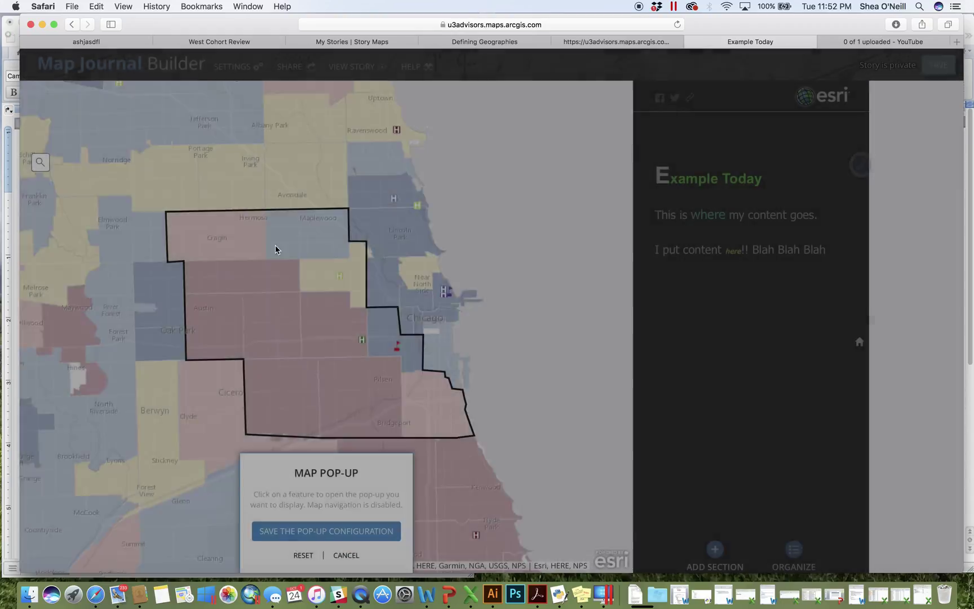
left_click(196, 354)
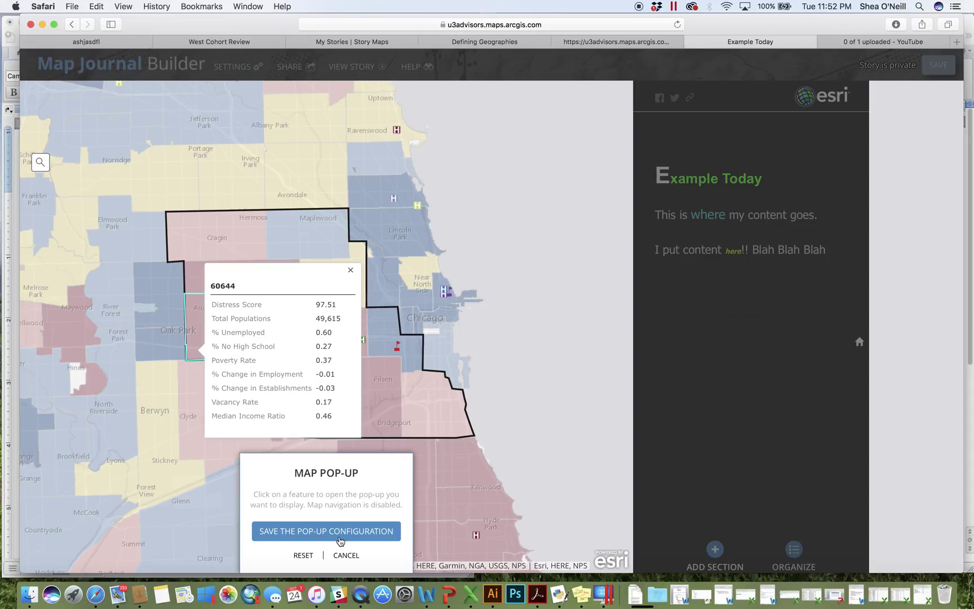
left_click(340, 538)
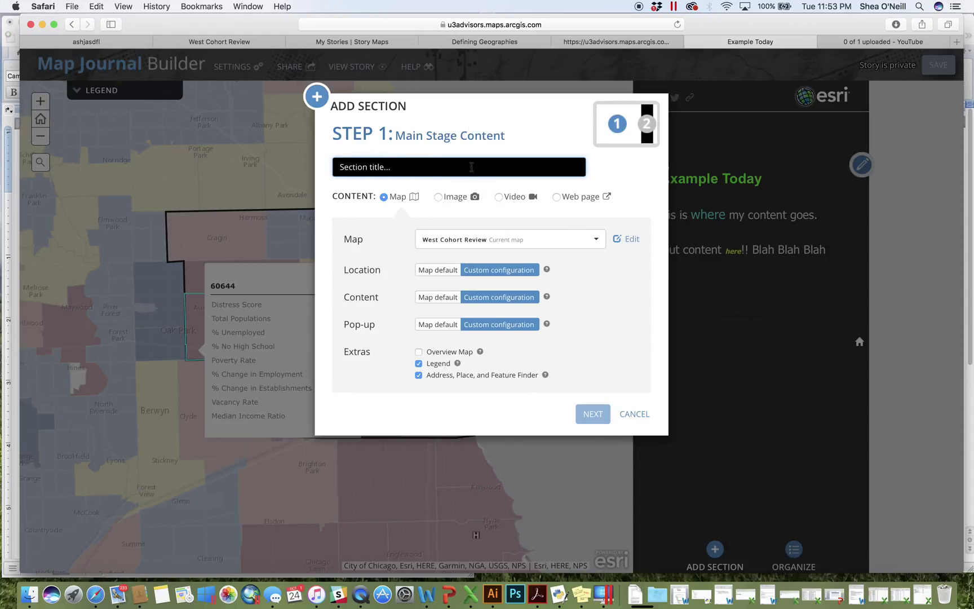
Step: Title the section "Second Slide" with the panel text "This is my second slide. Yes it is. It is the second slide.", add it and save the story
type("Second Slide")
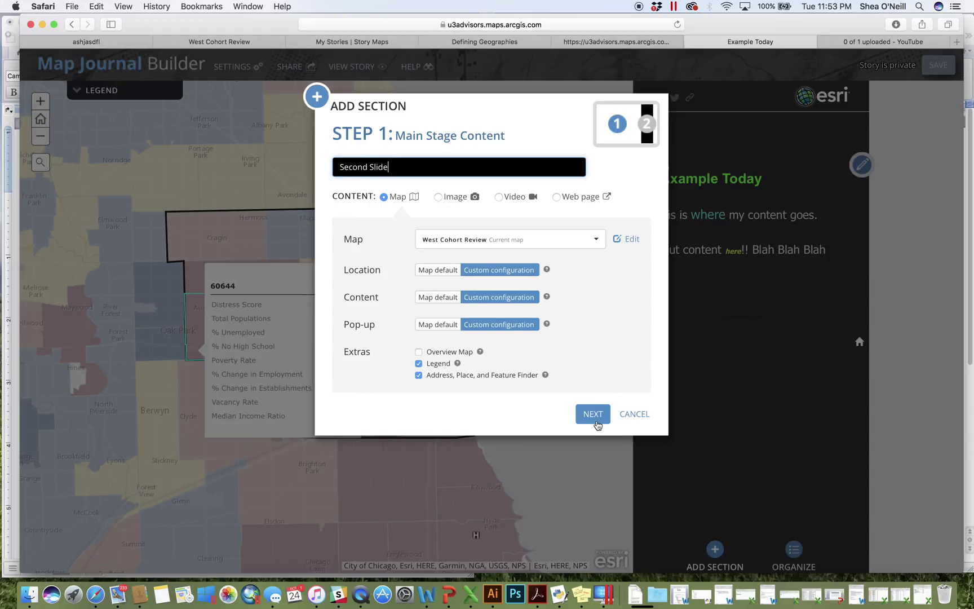
left_click(595, 420)
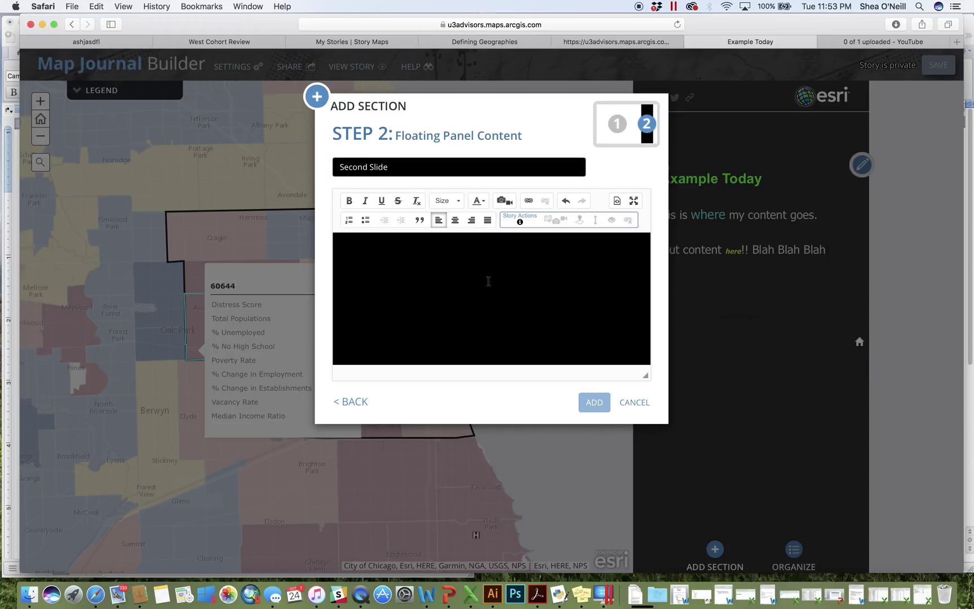
type("This is my second slide. Yes it is. It is the second slide.")
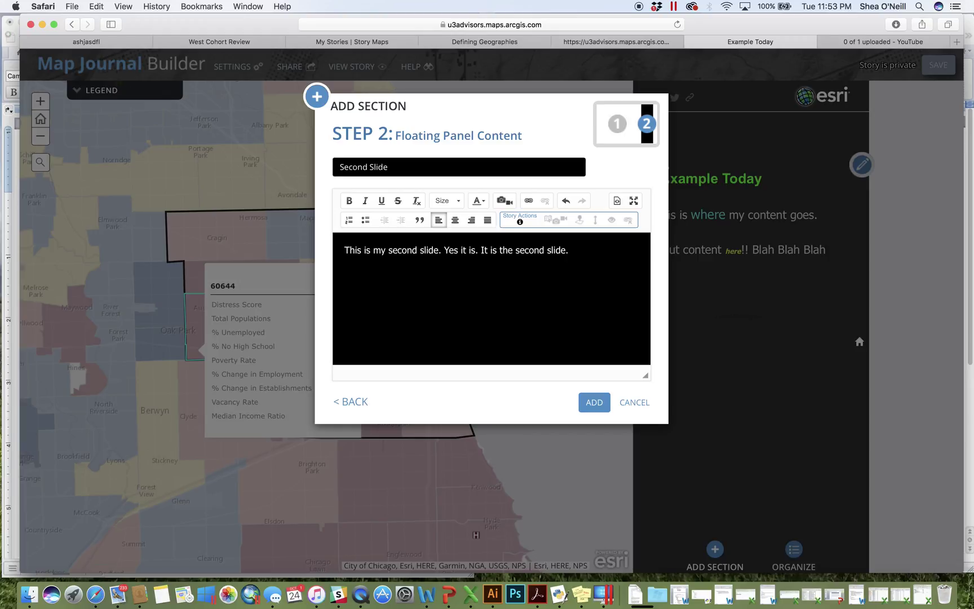
left_click(591, 407)
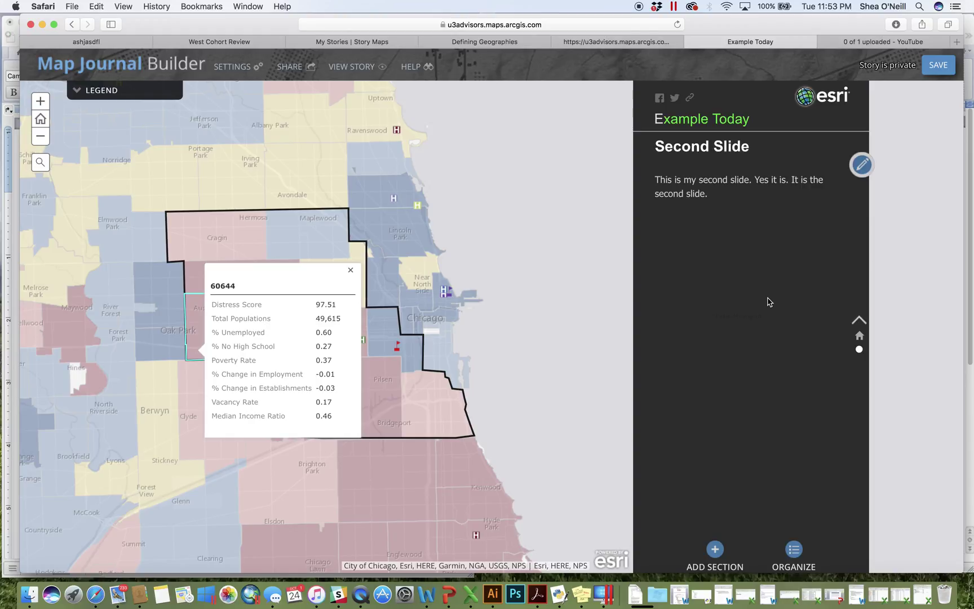
left_click(928, 69)
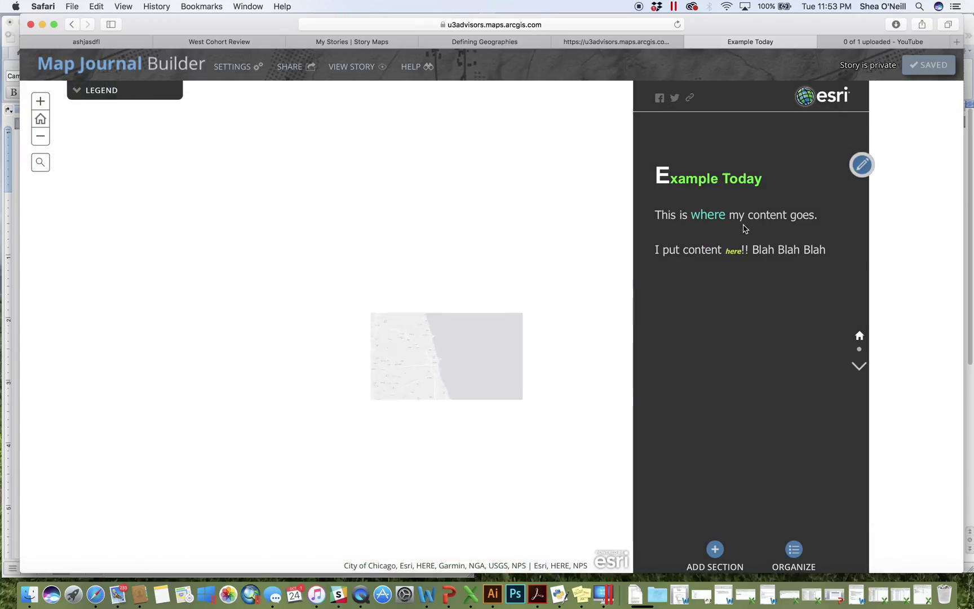
Step: Preview the transitions between the home section and Second Slide, closing the map pop-up for zip code 60644
scroll(753, 250, "down", 3)
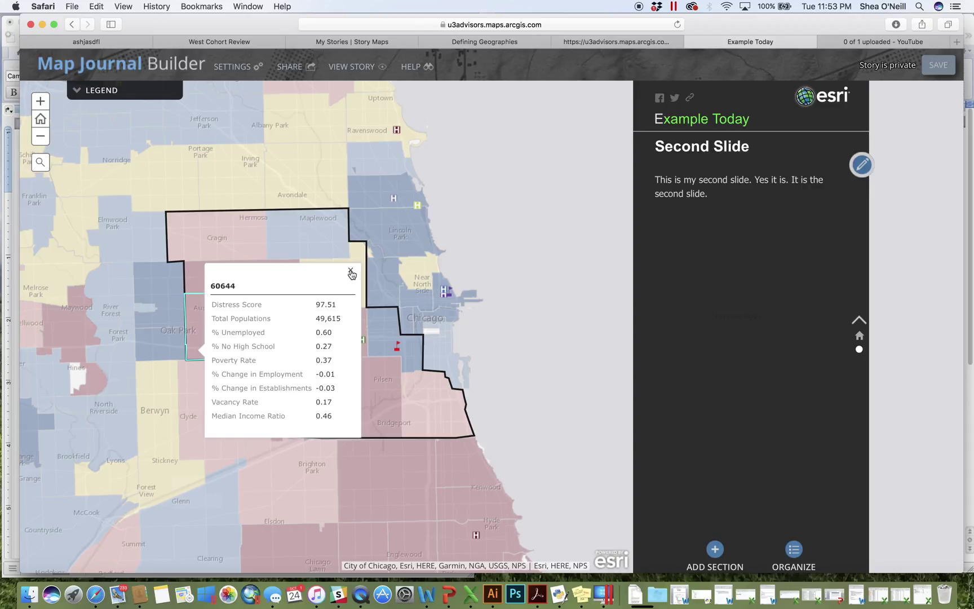
left_click(351, 274)
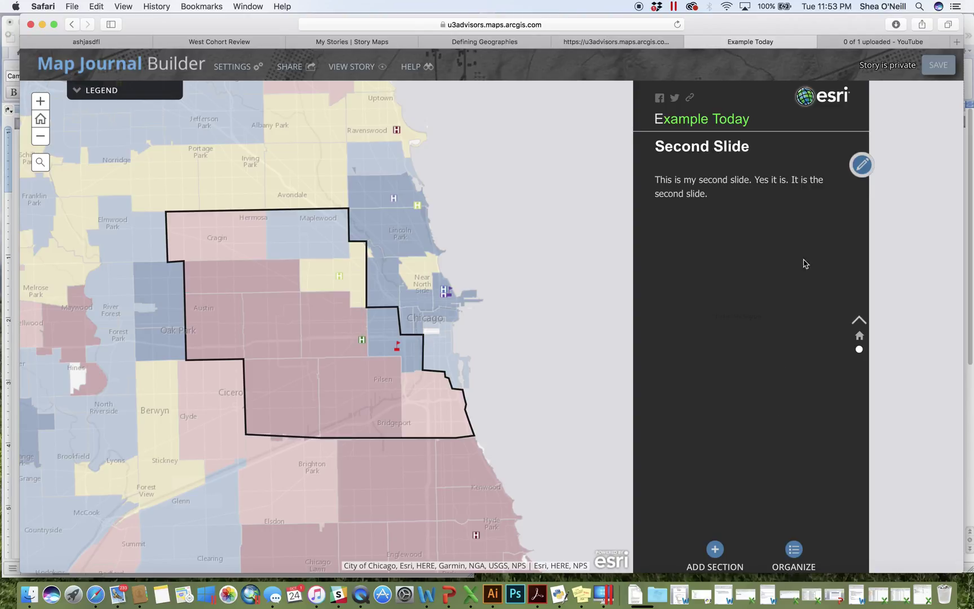
scroll(806, 263, "up", 3)
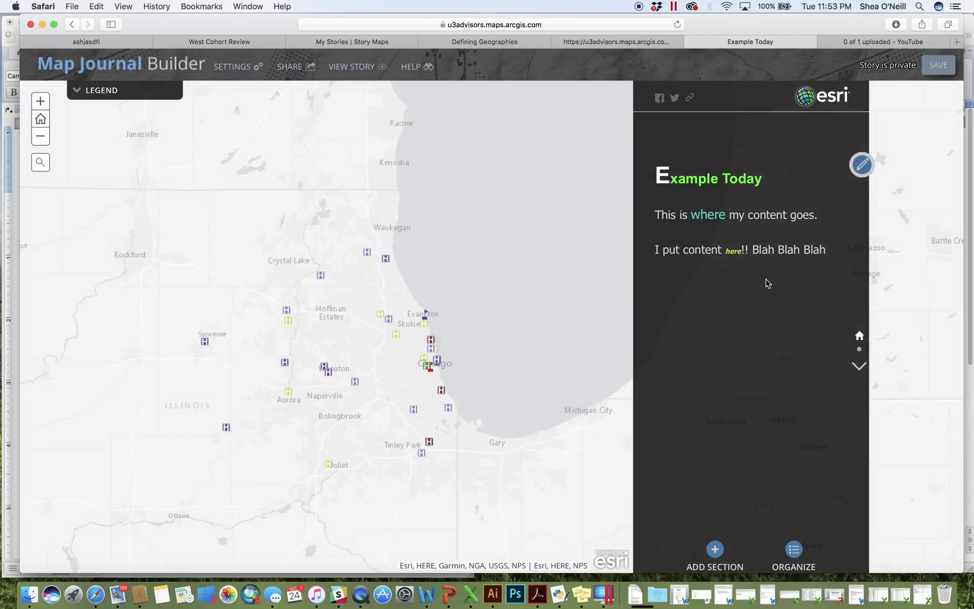
scroll(767, 281, "down", 3)
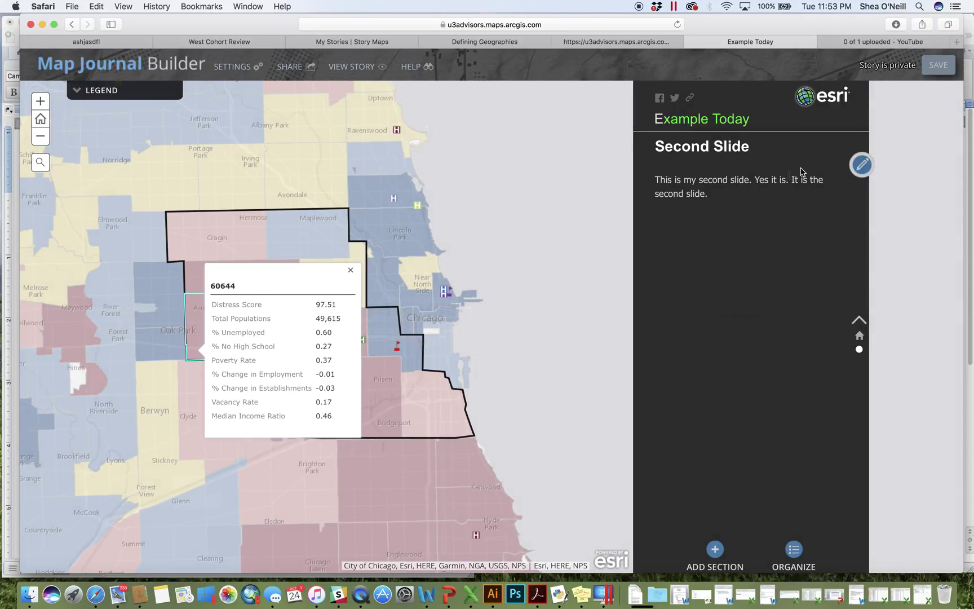
Step: Reset the Second Slide section's pop-up to the map default, save the section and review it after returning from the home section
left_click(861, 165)
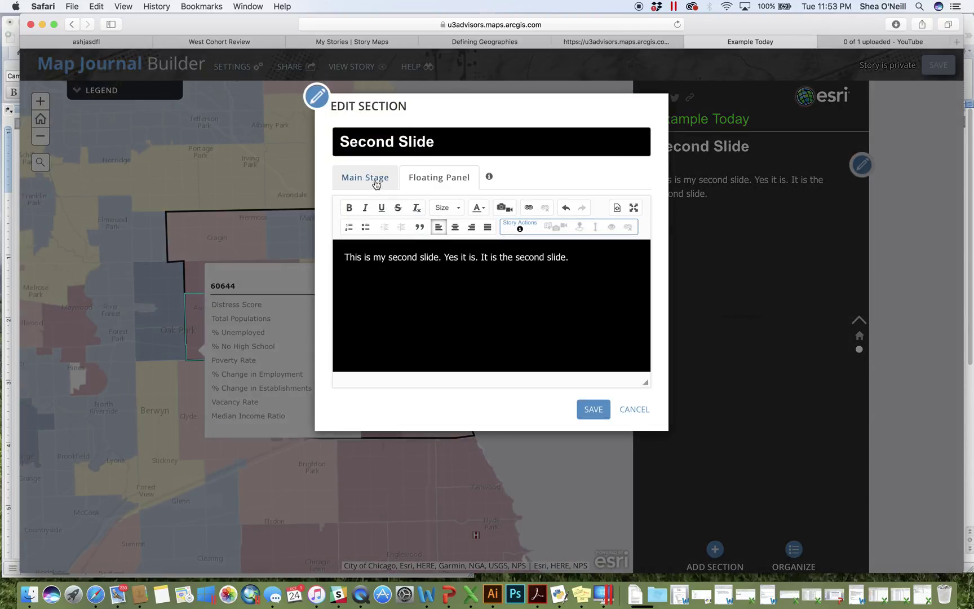
left_click(372, 181)
left_click(512, 331)
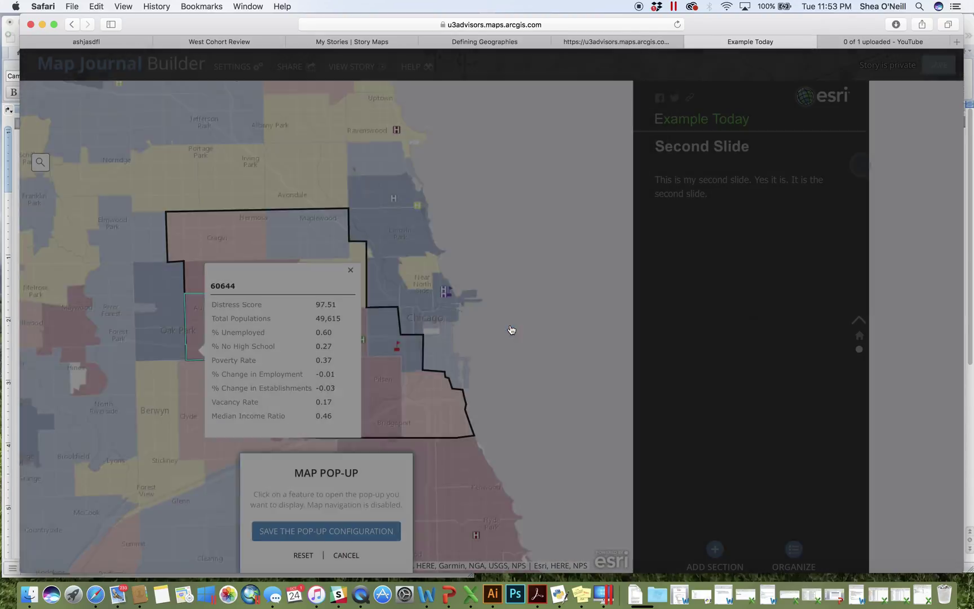
left_click(355, 554)
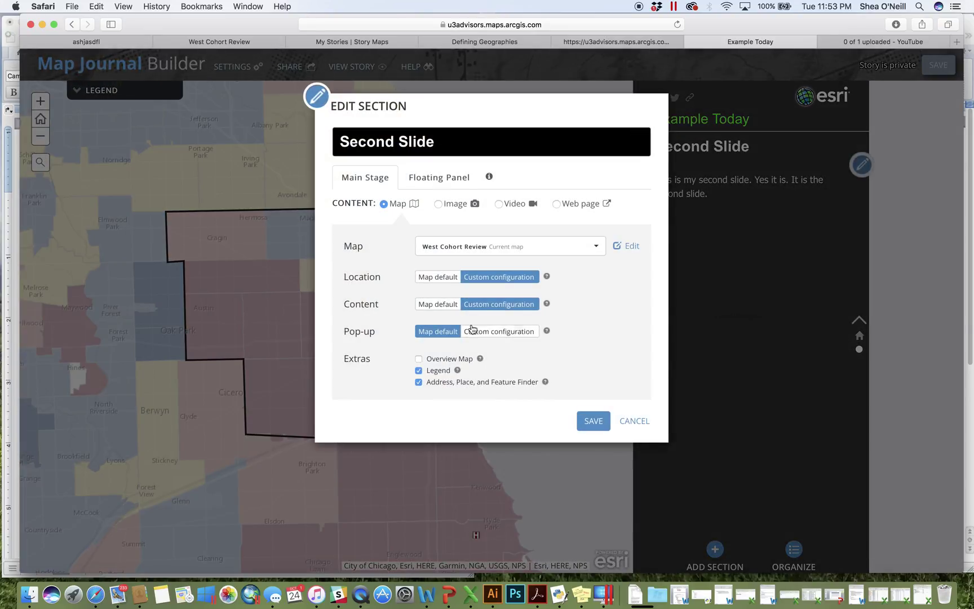
left_click(483, 332)
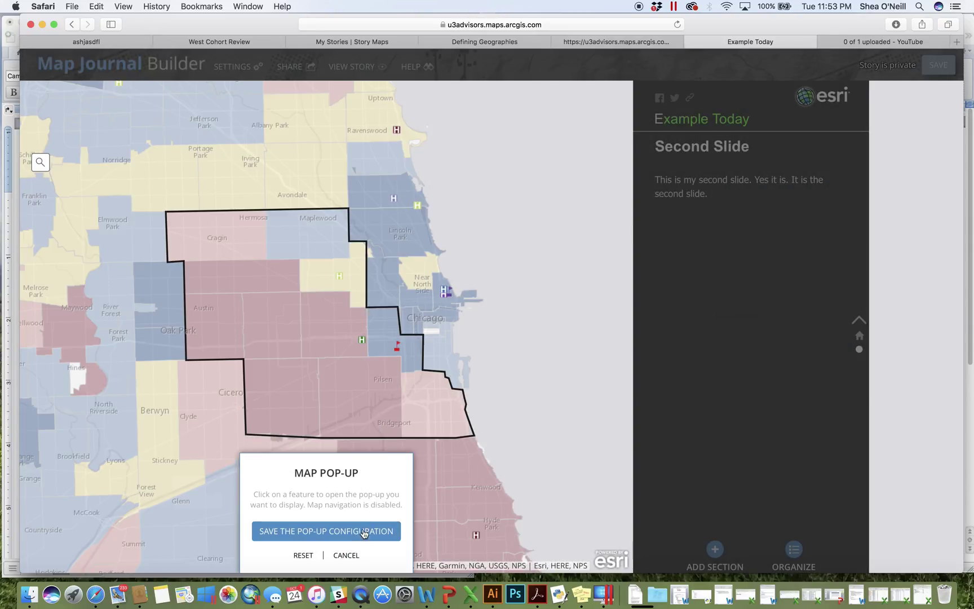
left_click(347, 555)
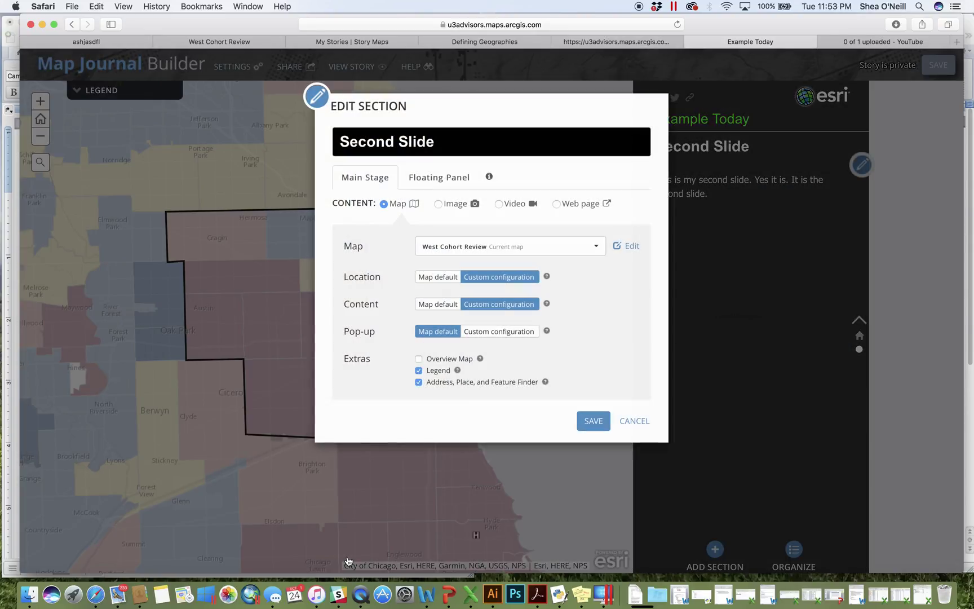
left_click(593, 420)
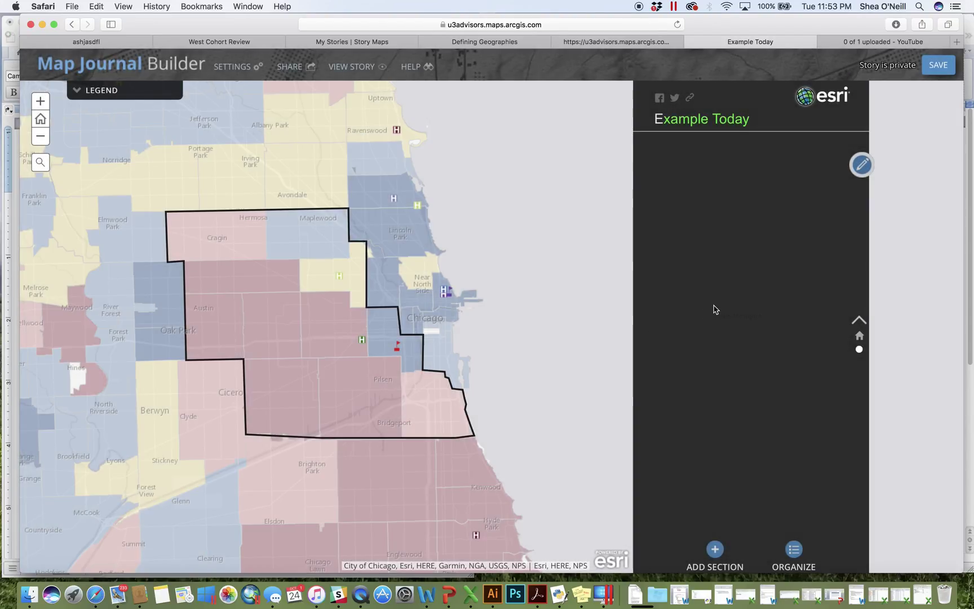
left_click(861, 336)
scroll(786, 309, "down", 2)
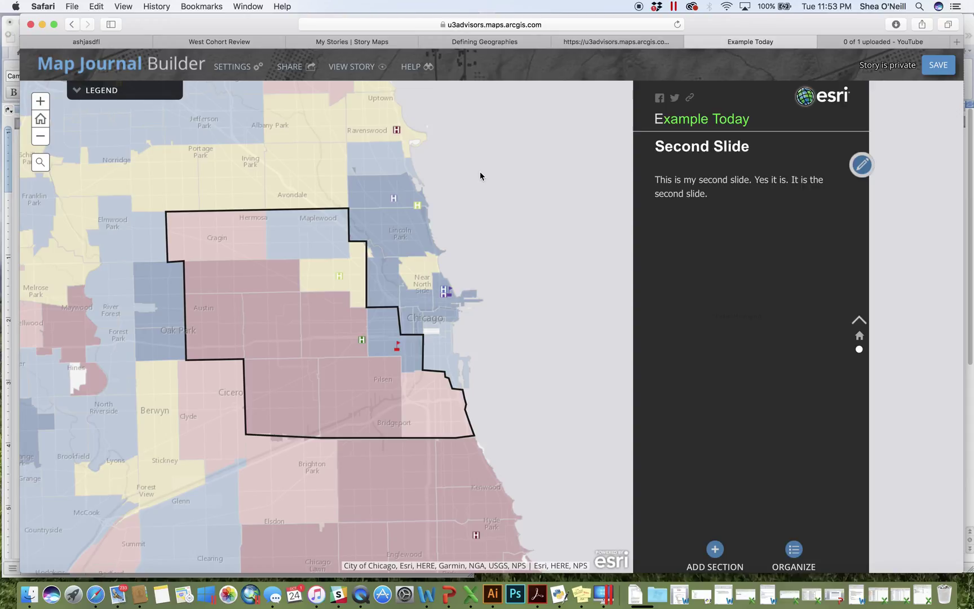
Step: Add the line "Example One" below the existing floating panel text of the Second Slide section
left_click(861, 165)
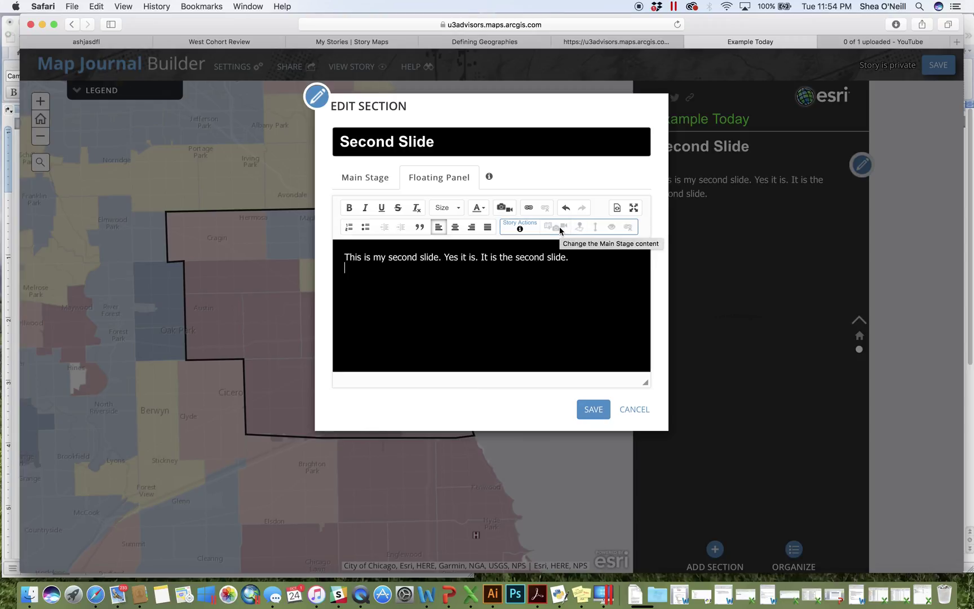
mouse_move(520, 229)
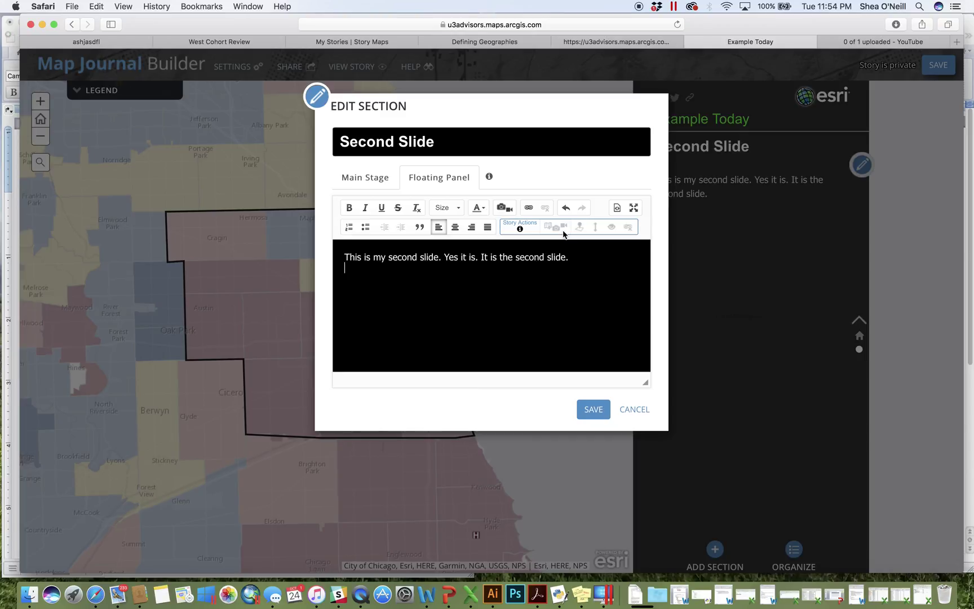
key("Return")
type("Example One")
key("Return")
Step: Give "Example One" a main stage action whose map content hides Zip Codes w Distress Score and shows # of Institutions Accessible - WC
left_click_drag(400, 282, 338, 282)
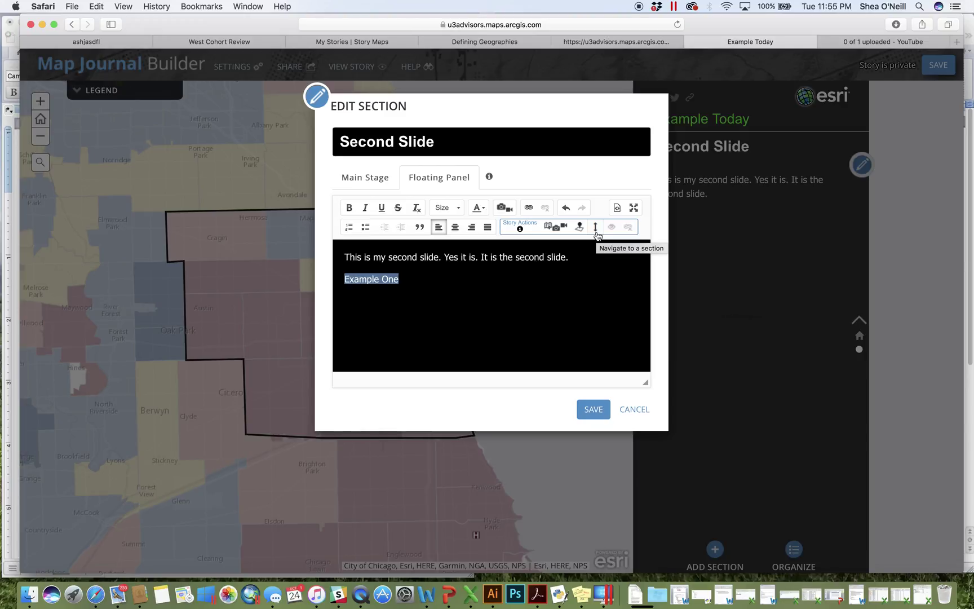
left_click(553, 232)
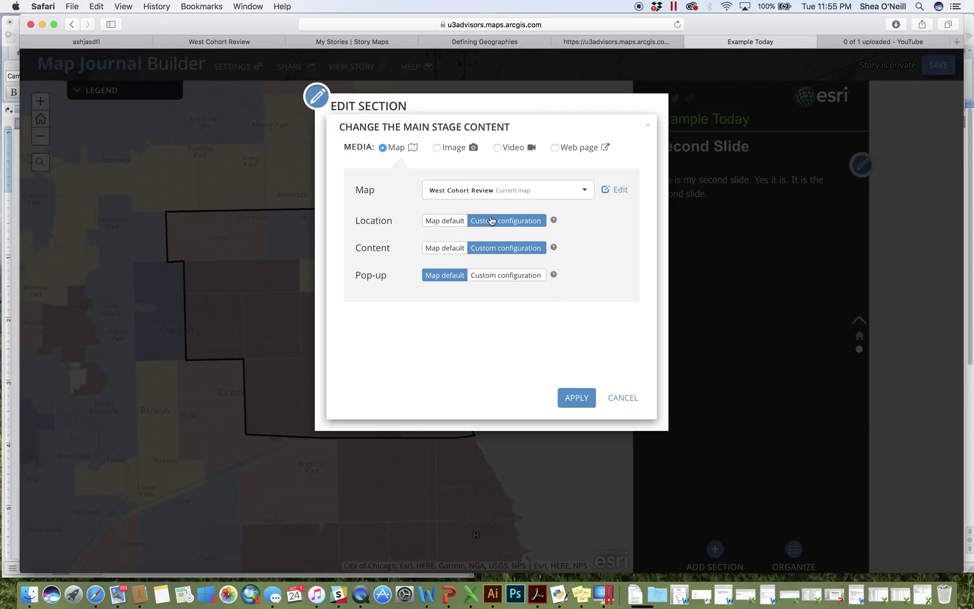
left_click(501, 250)
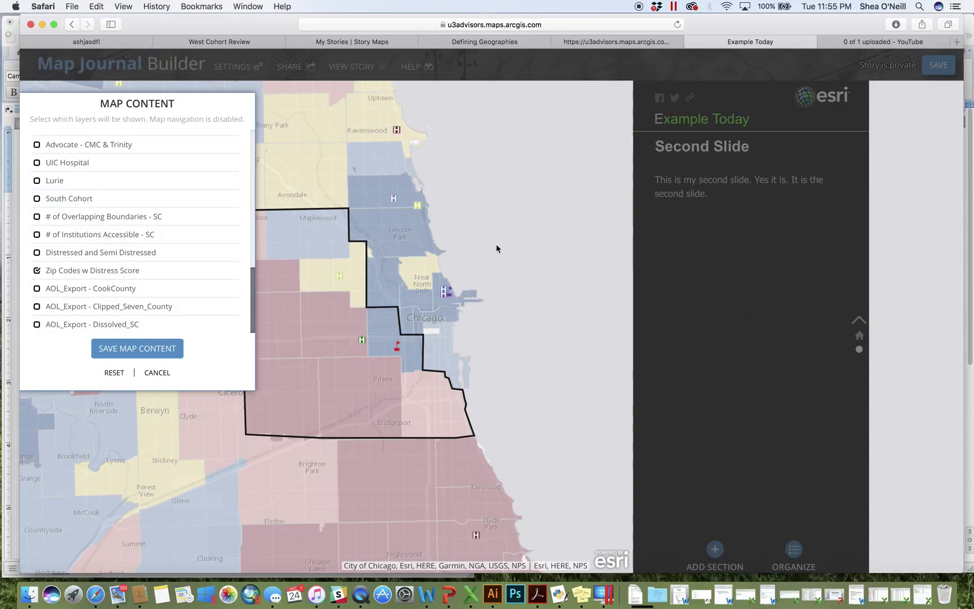
left_click(36, 270)
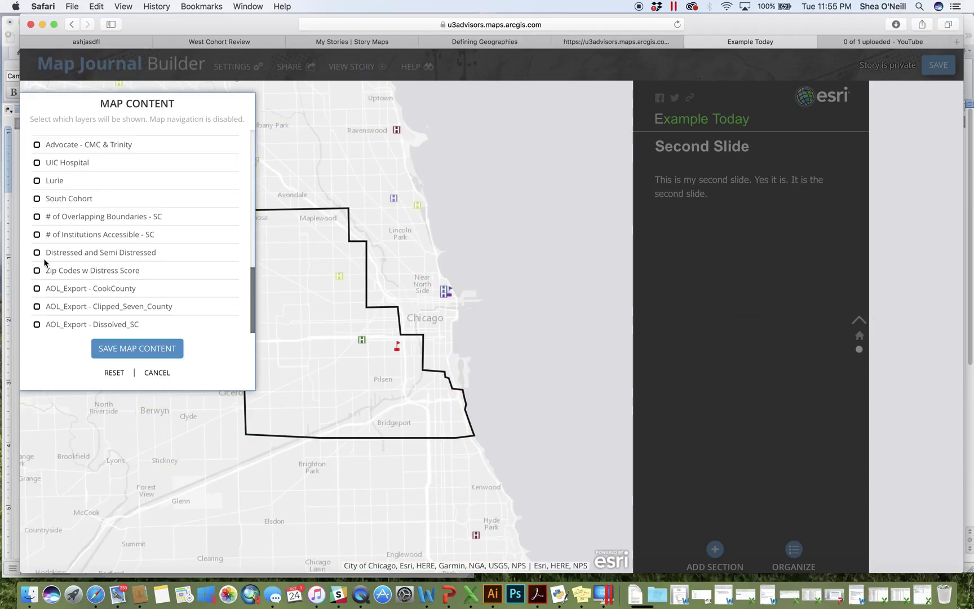
scroll(85, 284, "up", 3)
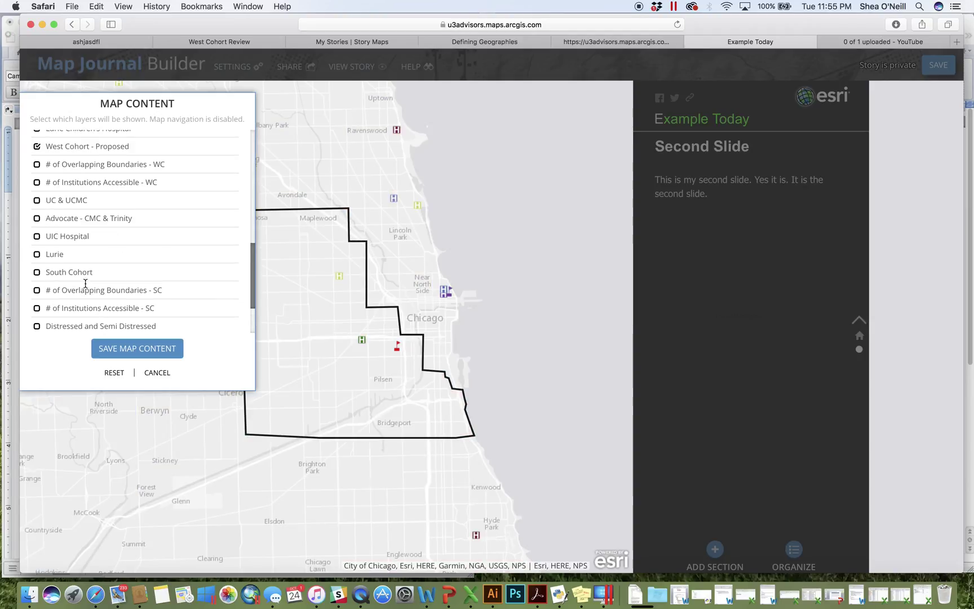
left_click(37, 186)
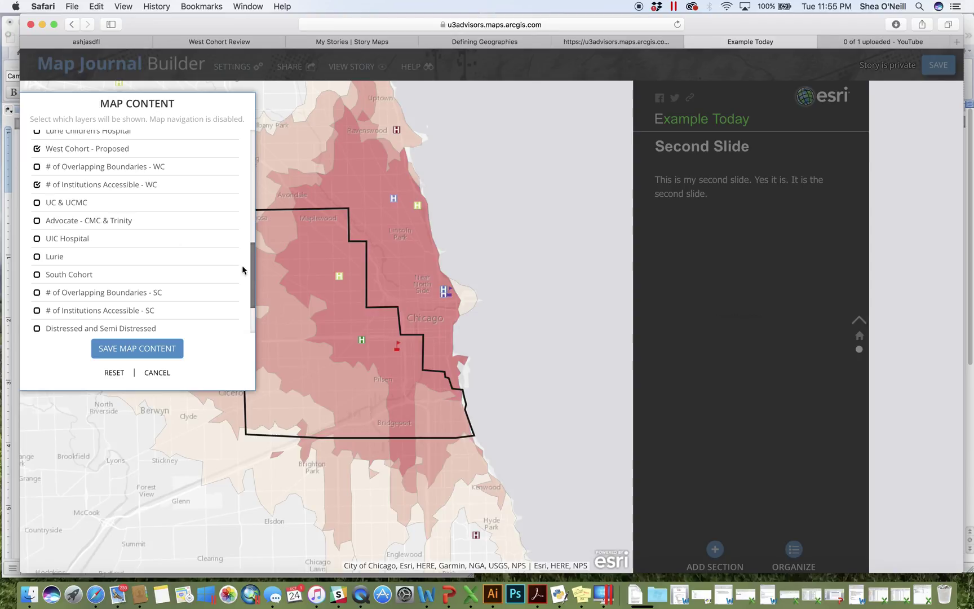
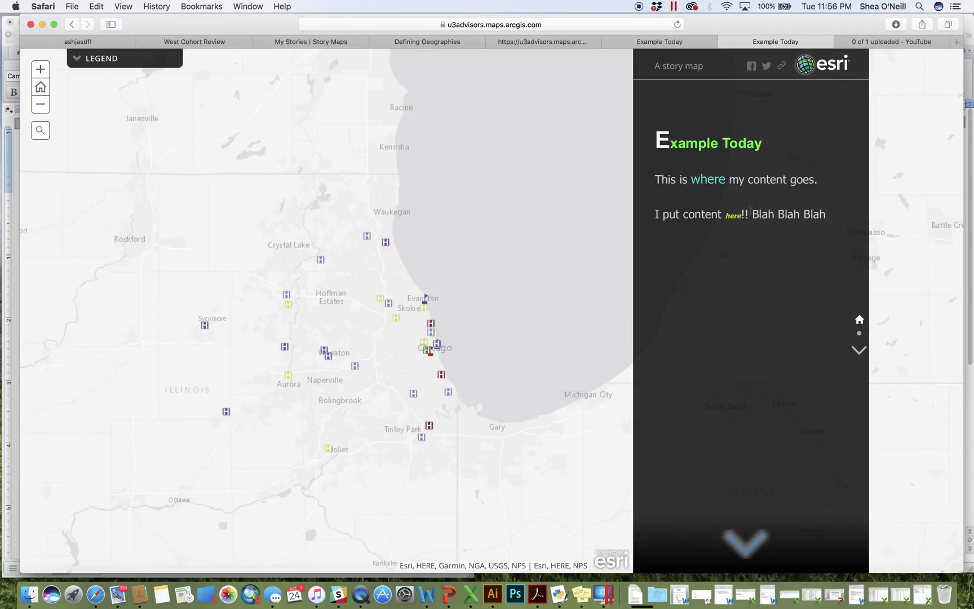
Step: View the Second Slide section in the live story and explore its map around the cohort boundary
scroll(797, 284, "down", 3)
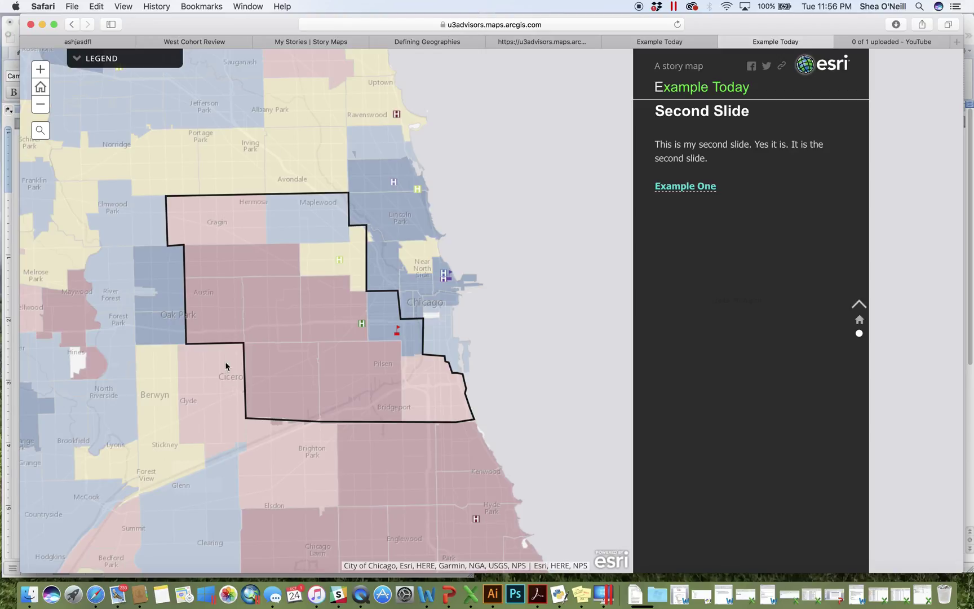
left_click_drag(182, 349, 219, 297)
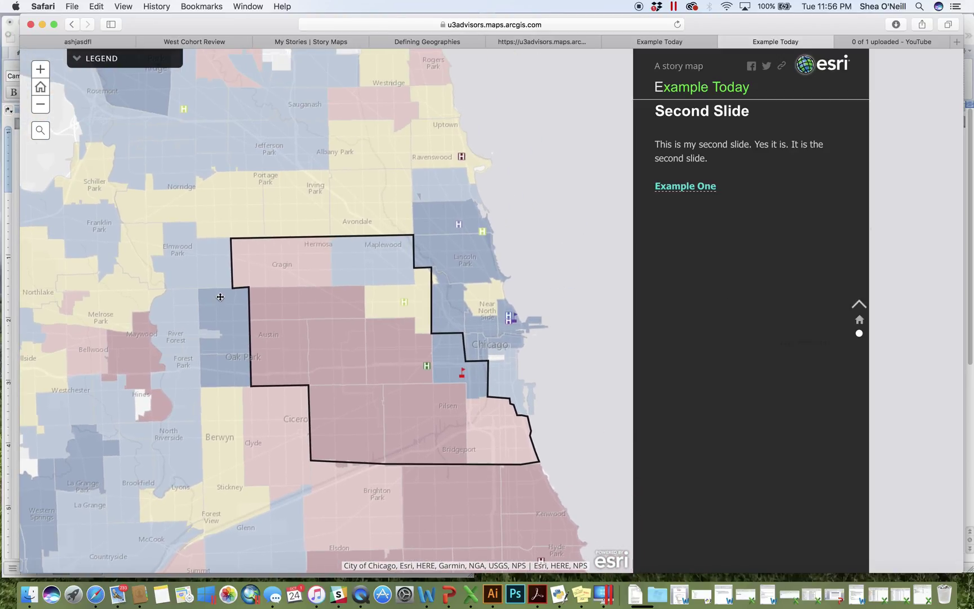
left_click(243, 261)
left_click(398, 182)
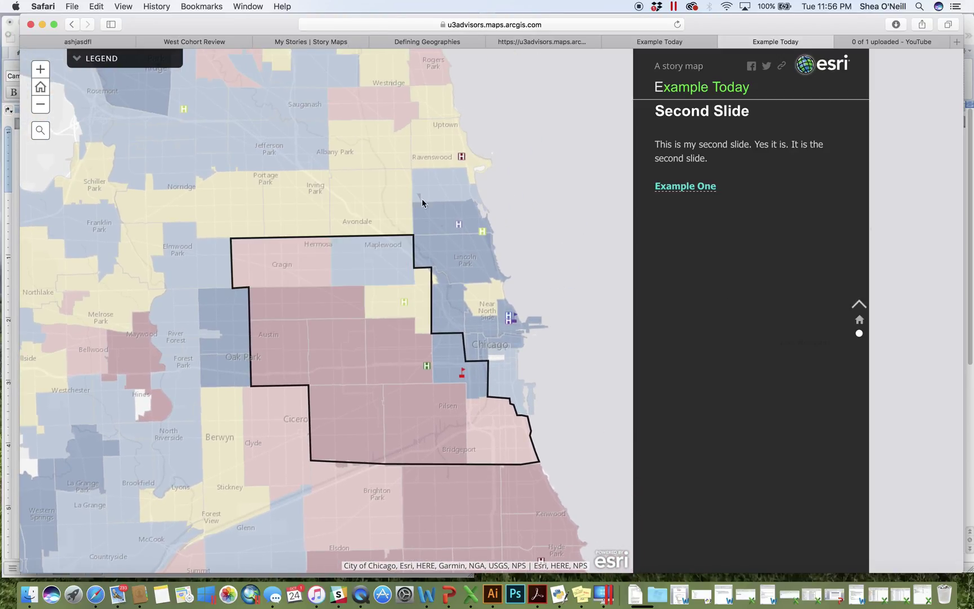
Step: Check the pop-up of Lurie Children's Hospital in the live story and explore the map around the cohort boundary
left_click(509, 317)
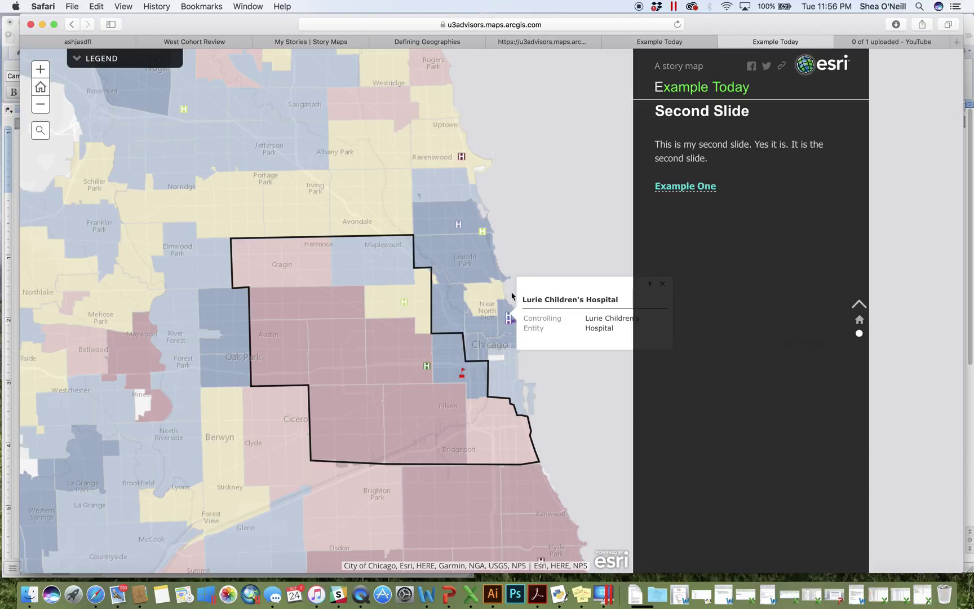
left_click(525, 263)
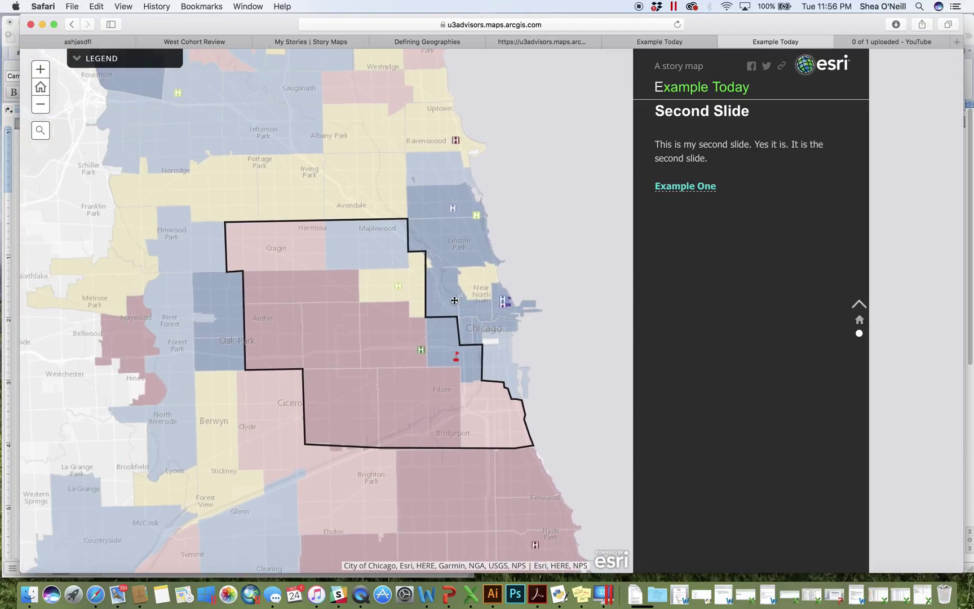
left_click_drag(516, 224, 443, 237)
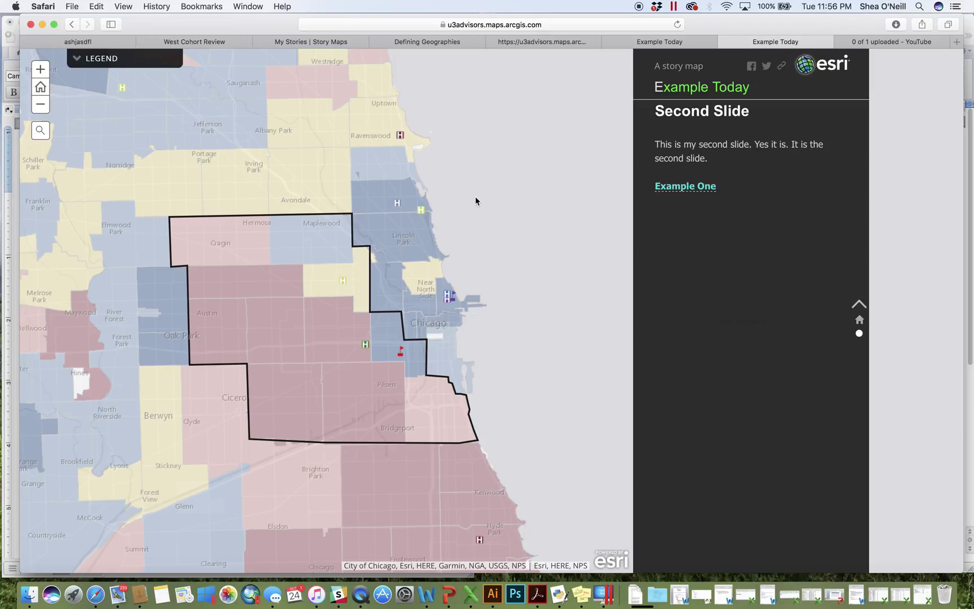
Step: Test the Example One story action in the live story, check its legend, return to the section's original map and close the preview
left_click(680, 192)
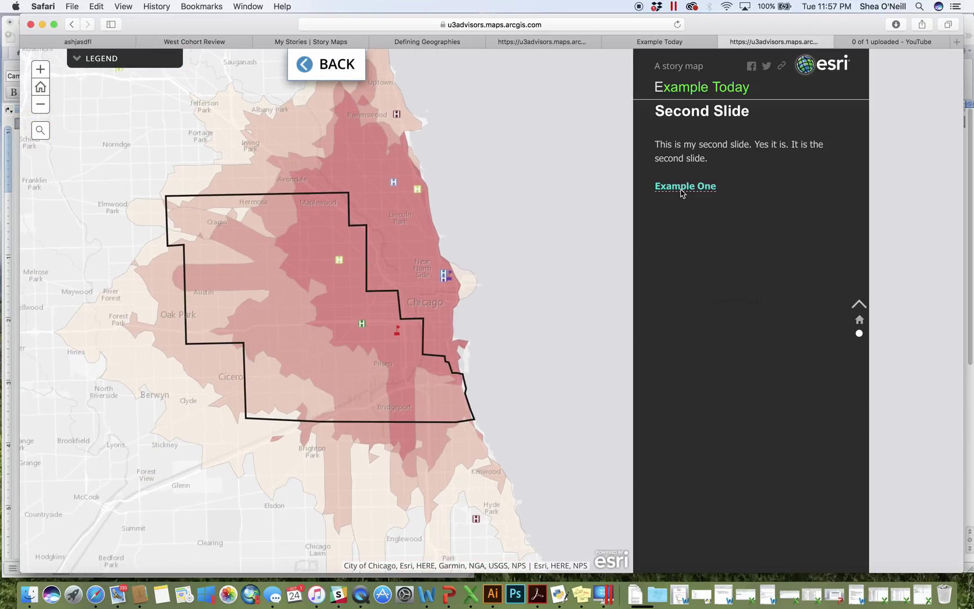
left_click(128, 62)
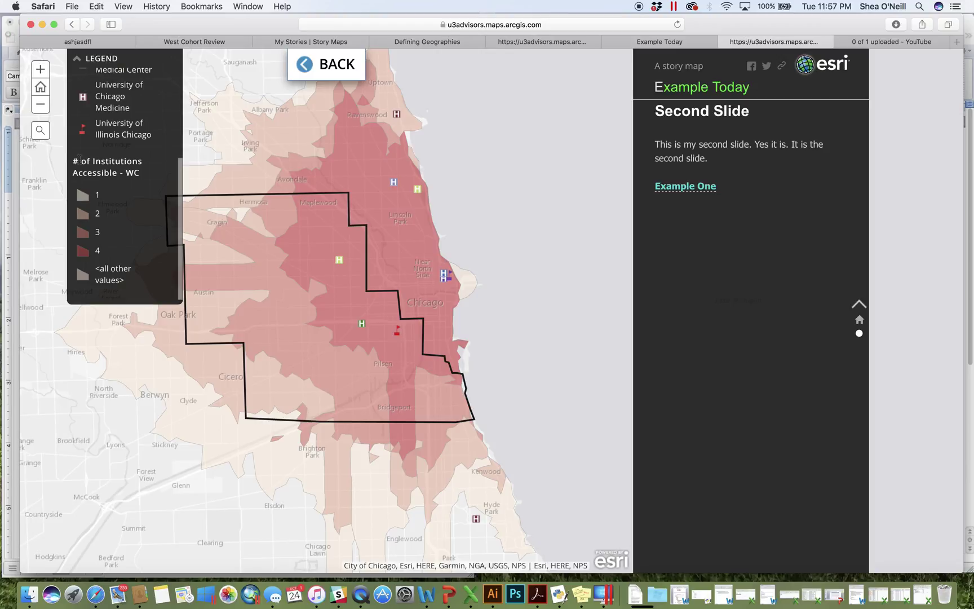
left_click(338, 73)
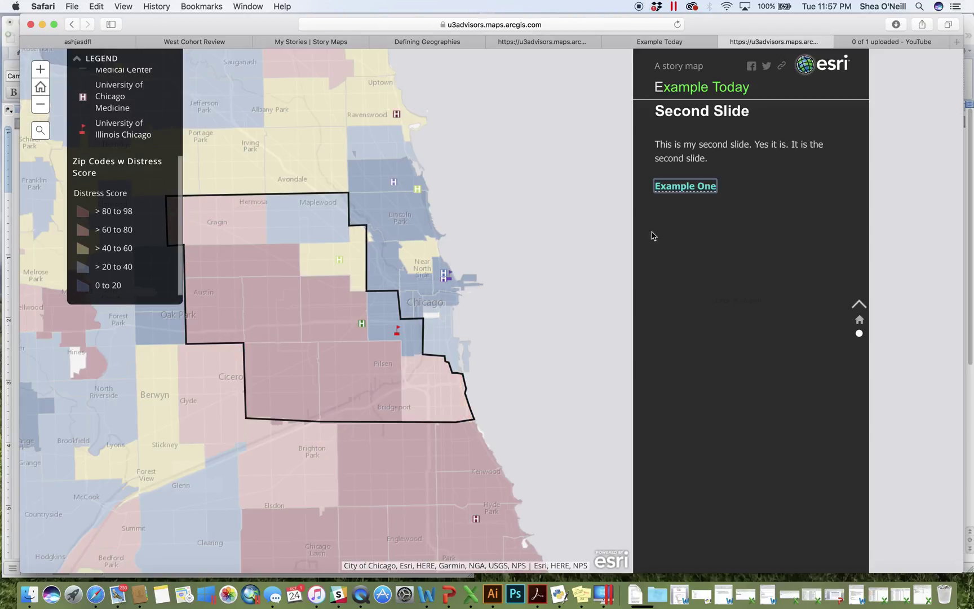
left_click(703, 188)
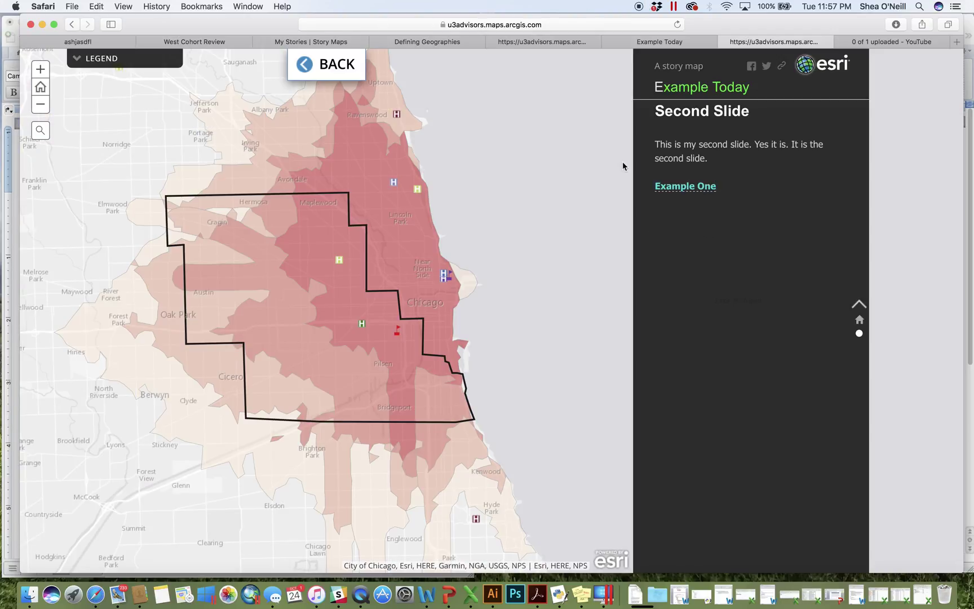
left_click(337, 64)
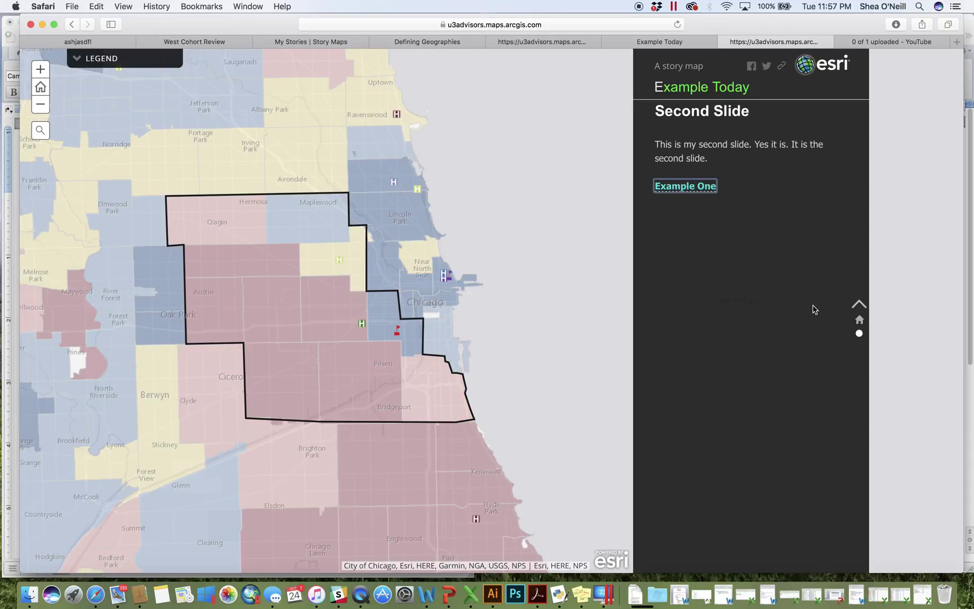
left_click(724, 41)
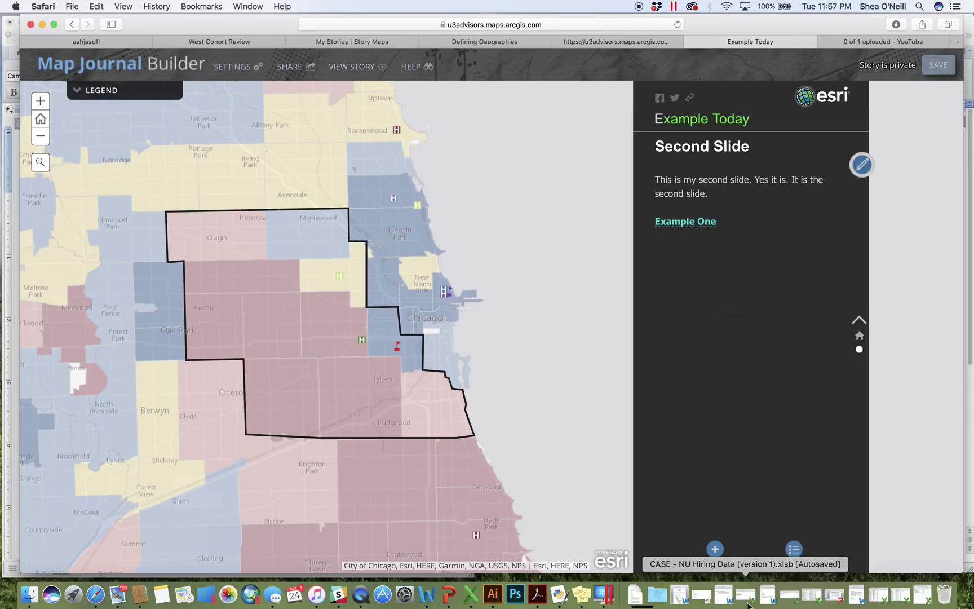
Step: Start a new map section whose custom map content shows North Cohort - Proposed and hides West Cohort - Proposed
left_click(715, 549)
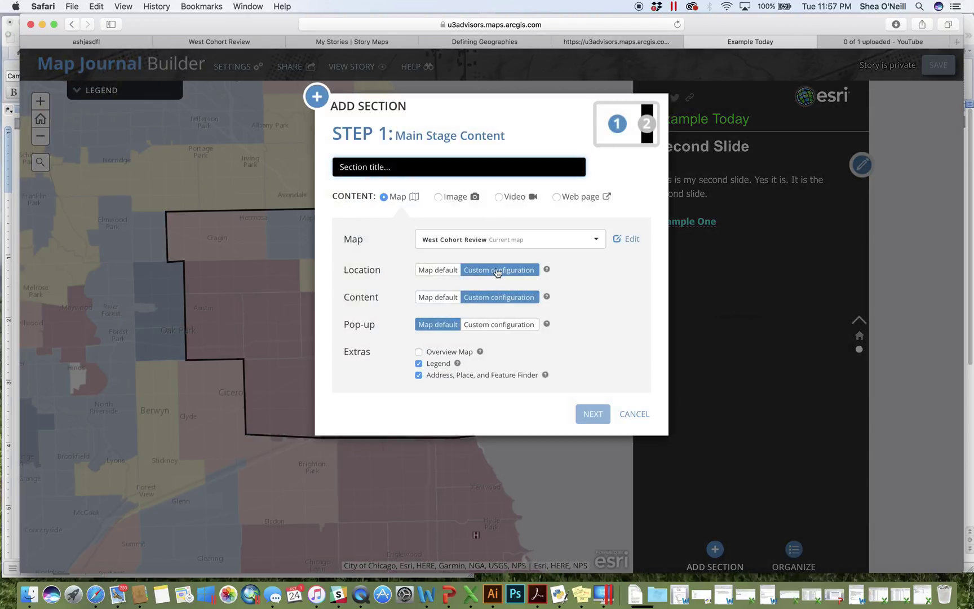
left_click(496, 301)
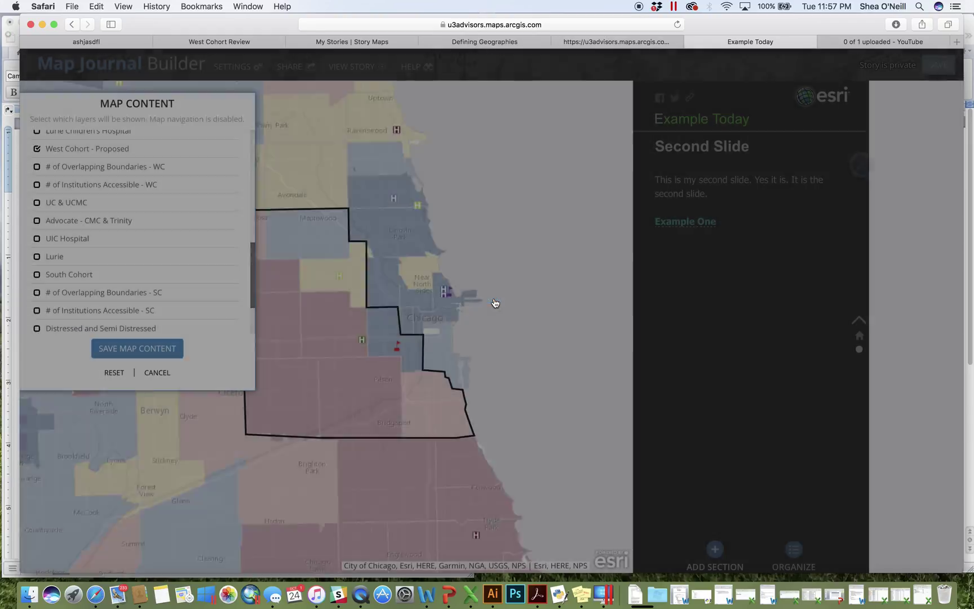
scroll(67, 265, "down", 3)
left_click(37, 271)
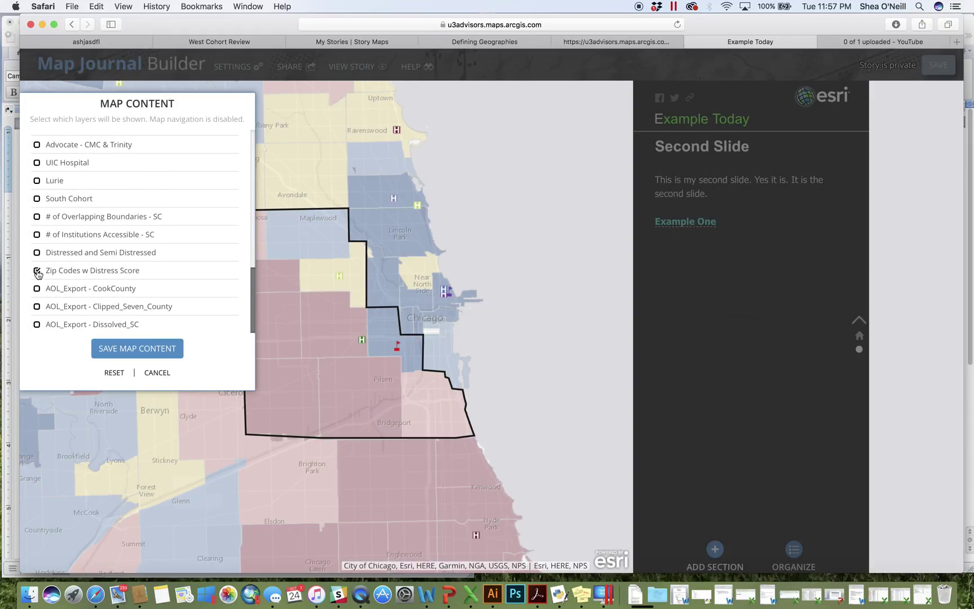
scroll(55, 249, "up", 5)
scroll(54, 249, "up", 5)
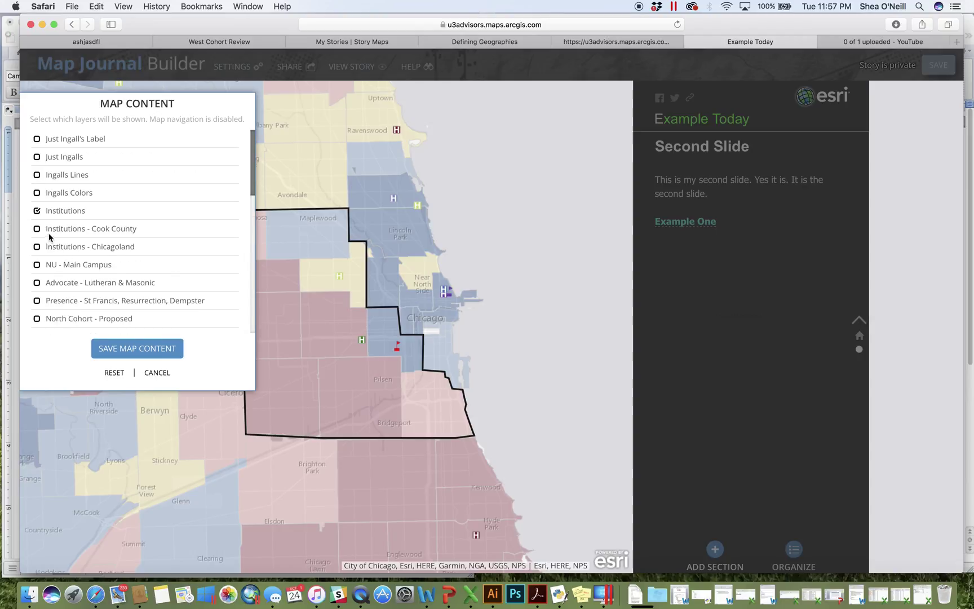
scroll(64, 215, "down", 5)
scroll(64, 214, "up", 5)
scroll(39, 271, "down", 1)
left_click(37, 298)
scroll(112, 267, "down", 8)
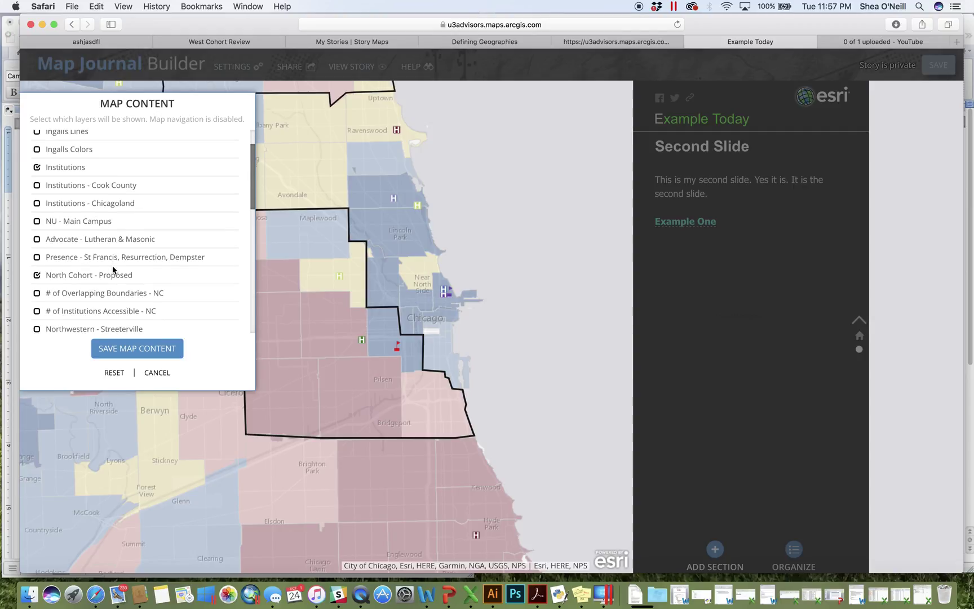
left_click(36, 232)
left_click(166, 346)
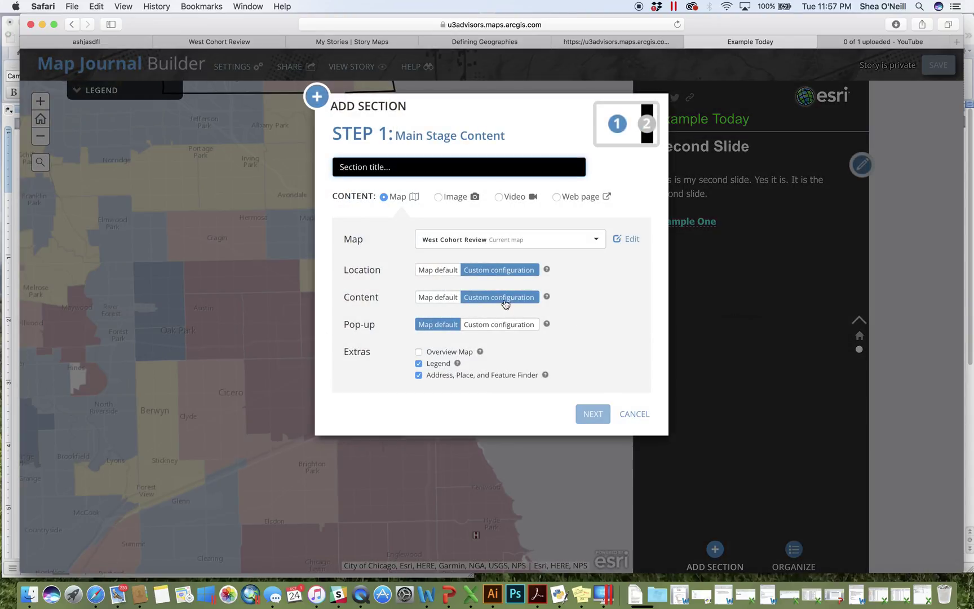
Step: Set the new section's map location to frame the North Cohort boundary around Skokie and Evanston
left_click(514, 272)
left_click_drag(512, 308, 533, 341)
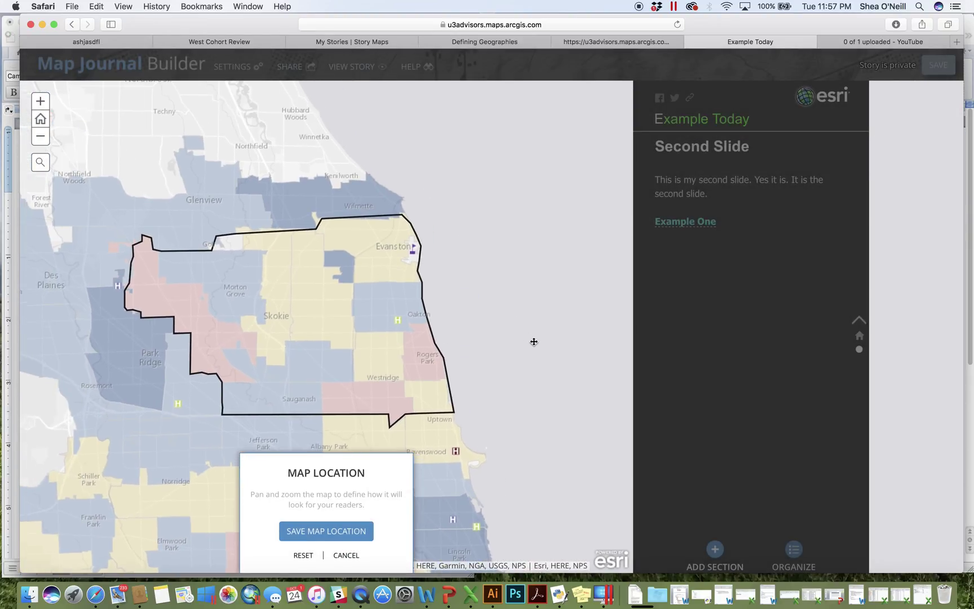
left_click(354, 536)
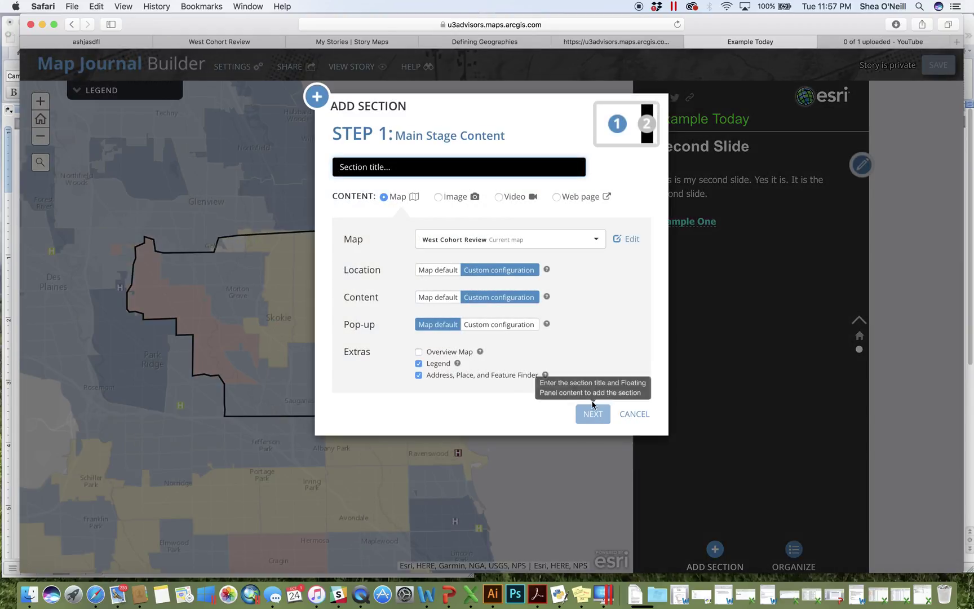
Step: Title the new section "Third Slide", enter "This is my third slide!" as its floating panel text and add it to the journal
left_click(480, 170)
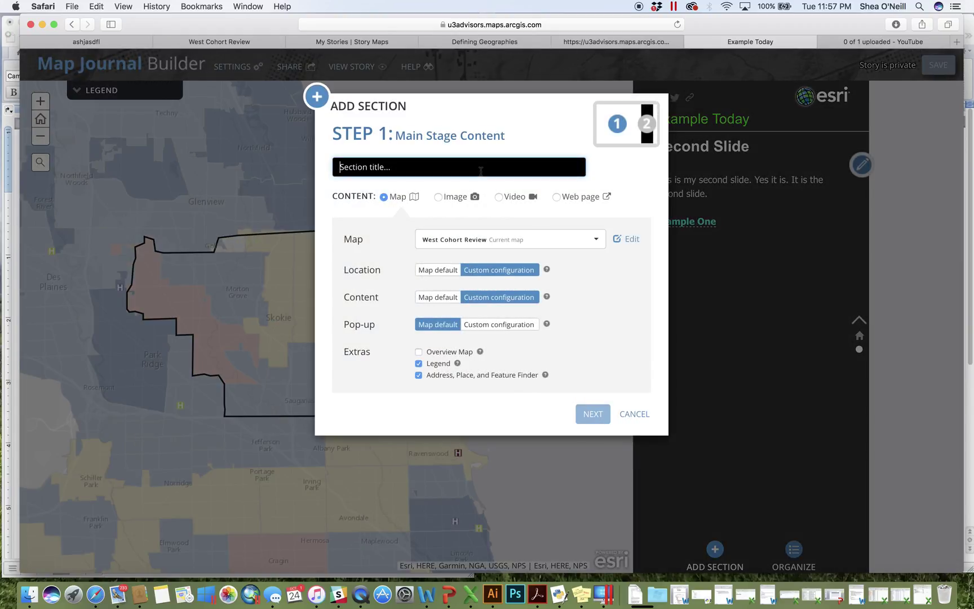
type("Thir")
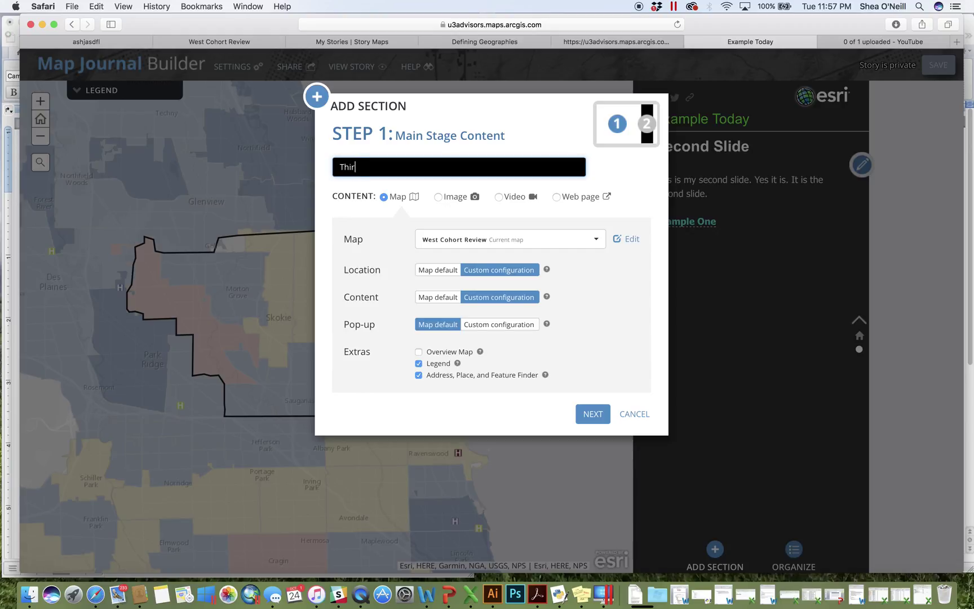
type("d Slide")
left_click(592, 415)
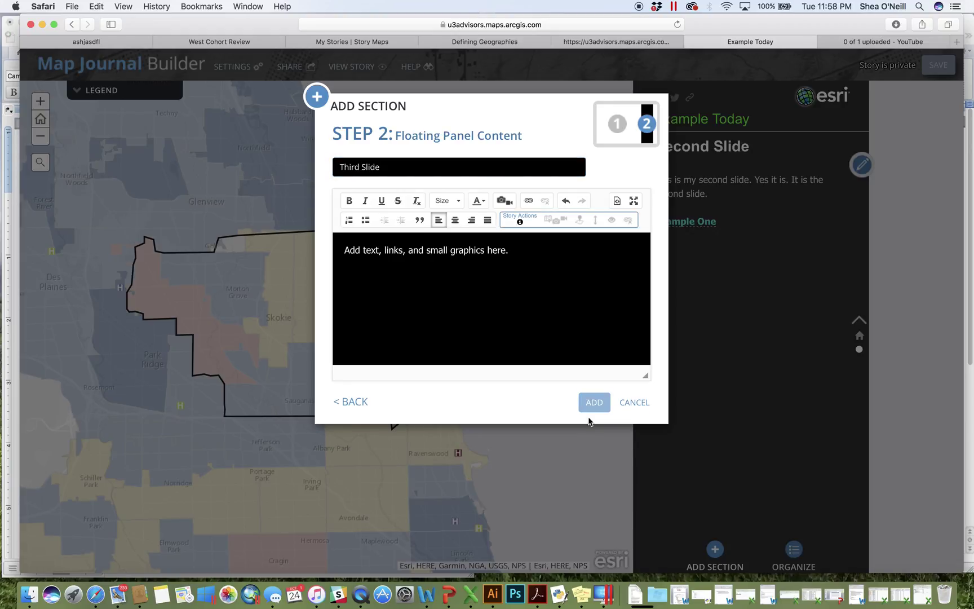
left_click(548, 286)
type("This is my third slide!")
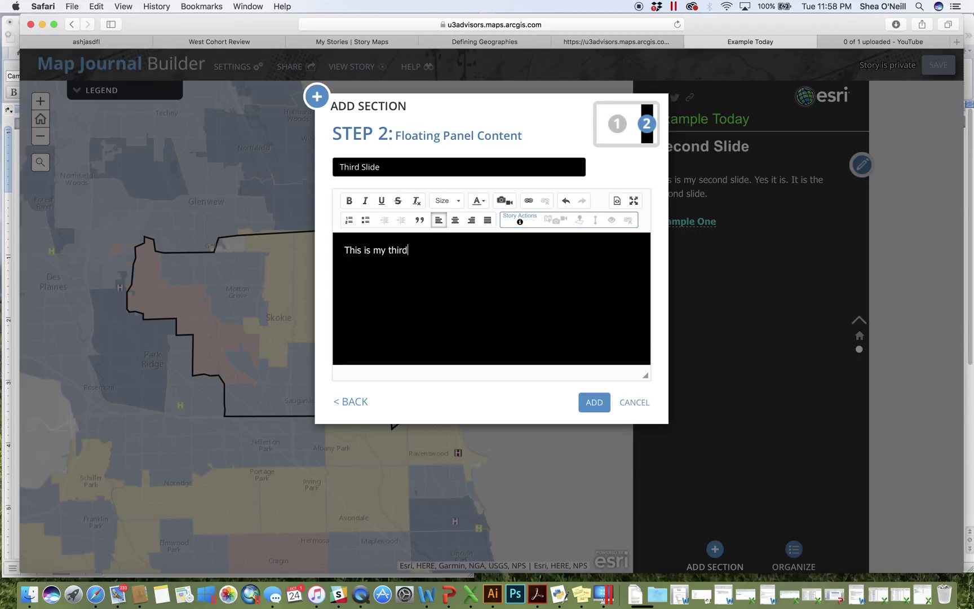
left_click(596, 402)
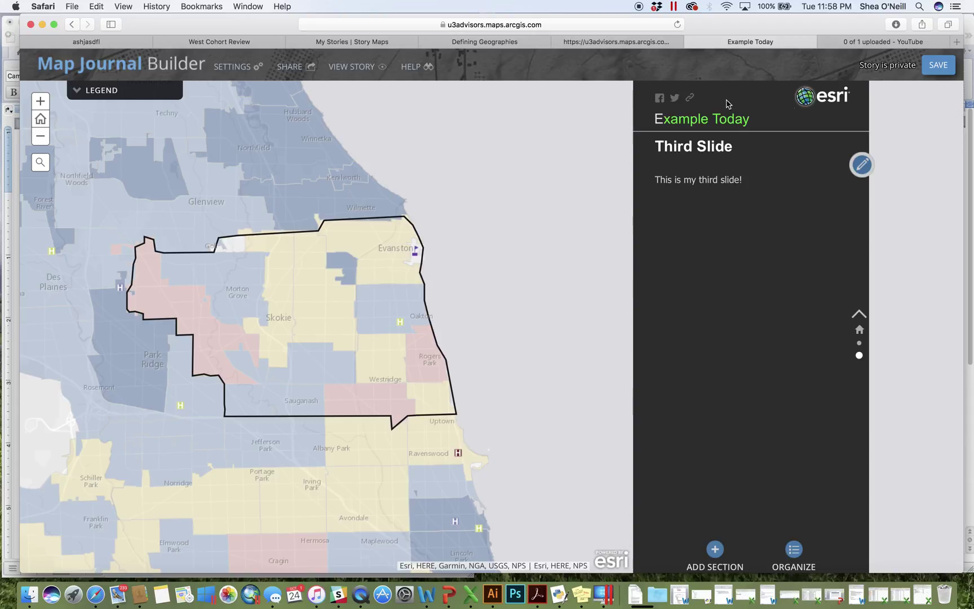
Step: Review the Third Slide section's legend and its open-by-default setting, collapse the legend and save the story
left_click(155, 96)
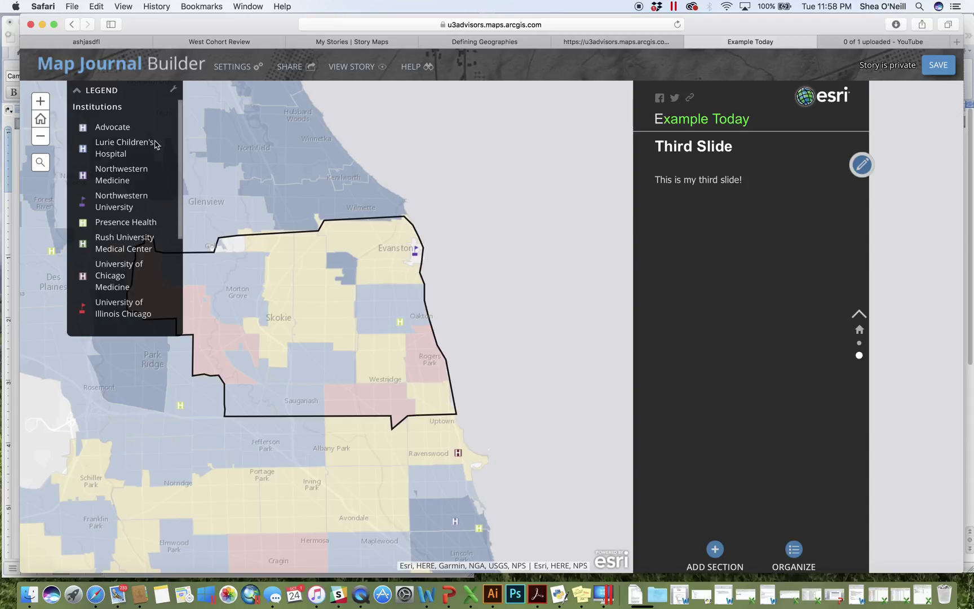
left_click(174, 89)
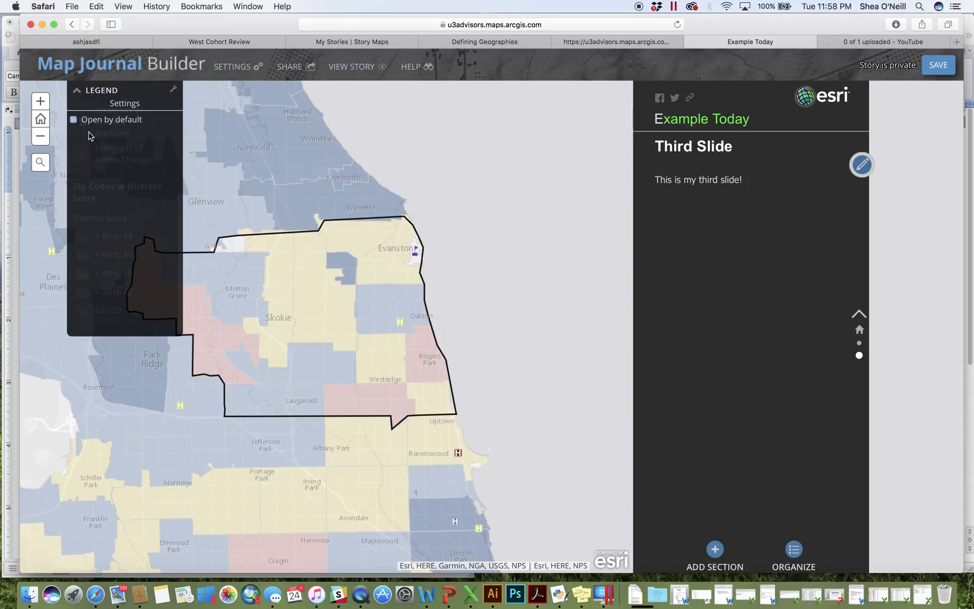
left_click(97, 94)
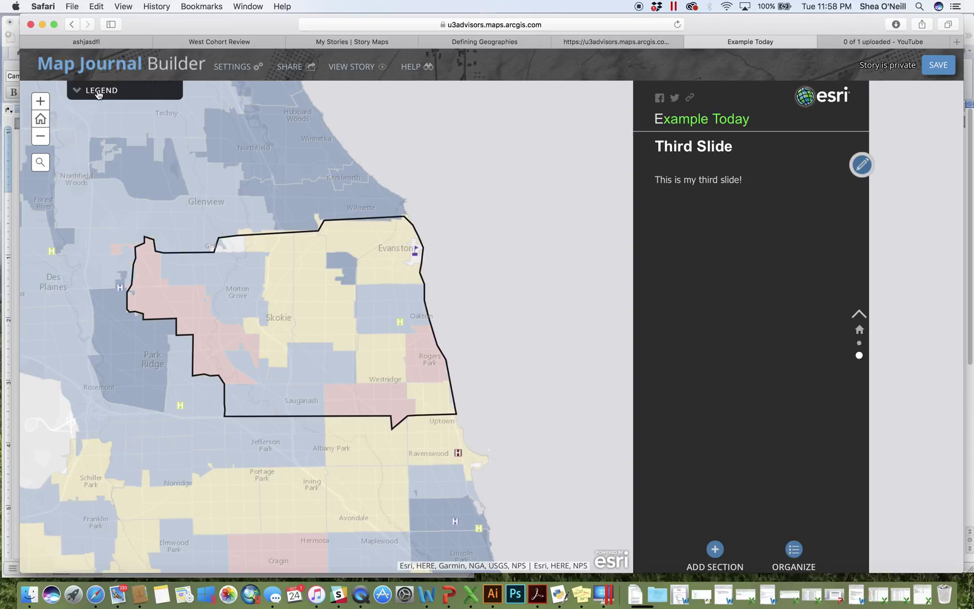
left_click(942, 66)
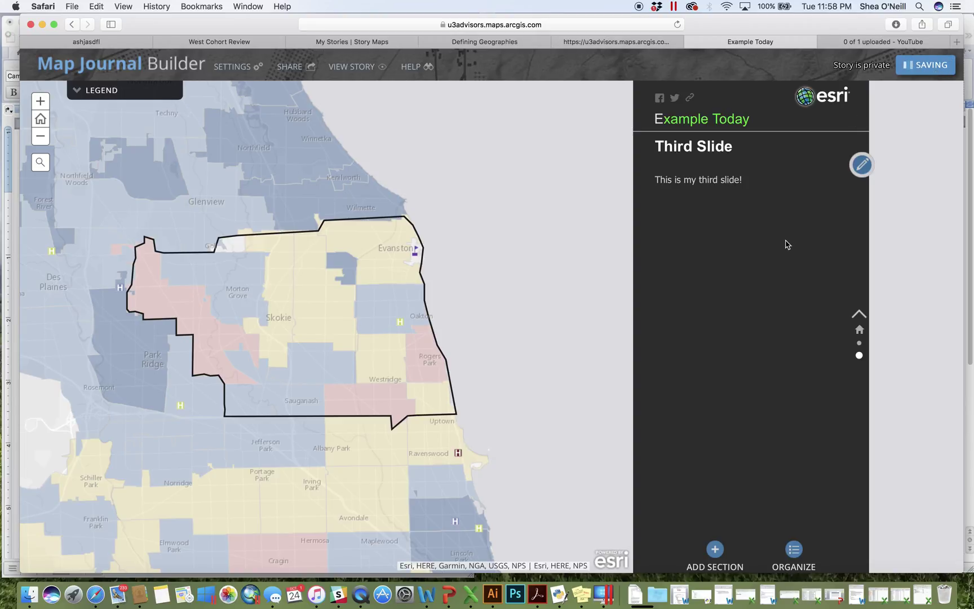
Step: Review the live story from the home section through Second Slide and its Example One action to Third Slide, and close the preview
left_click(354, 68)
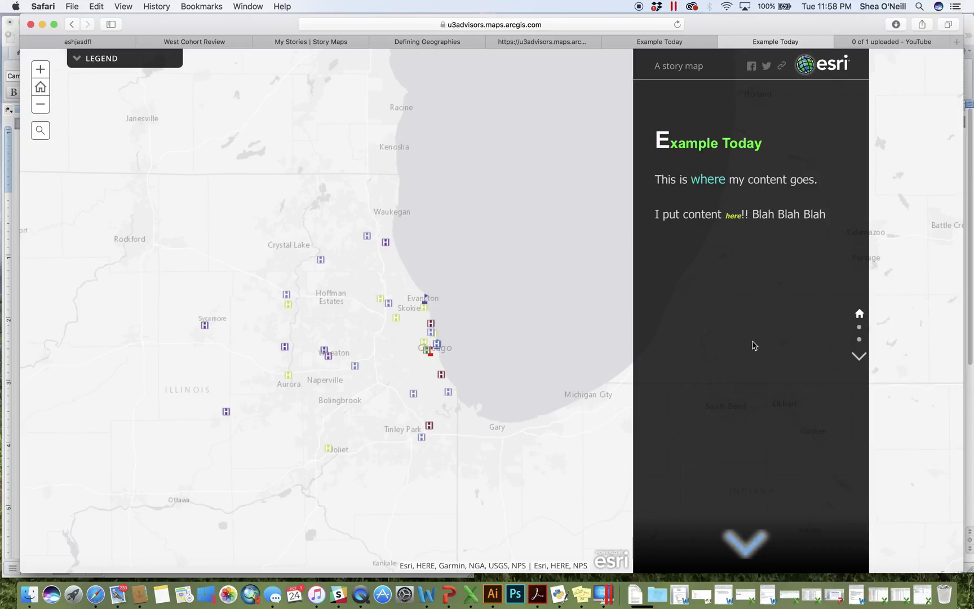
scroll(751, 337, "down", 2)
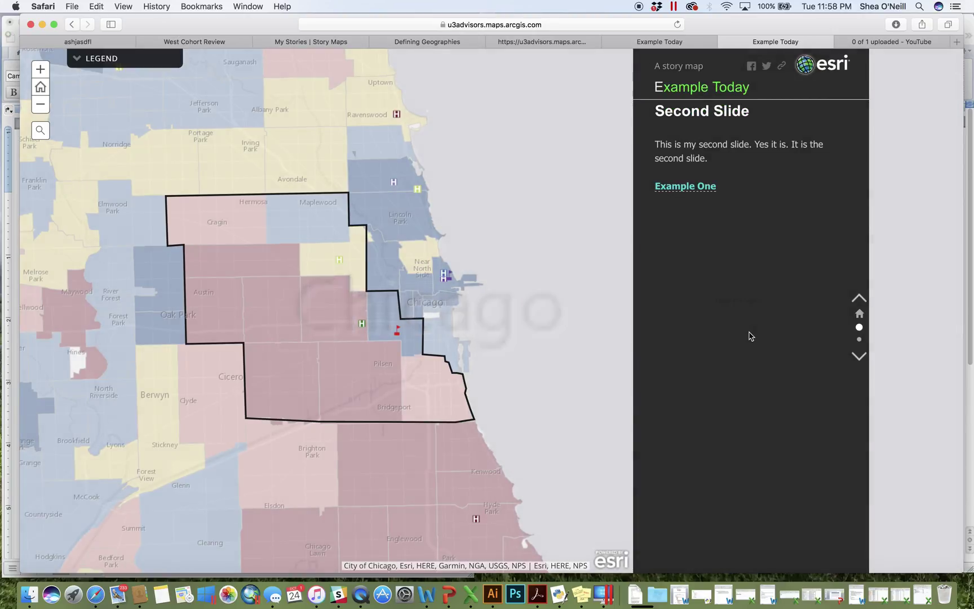
left_click(693, 191)
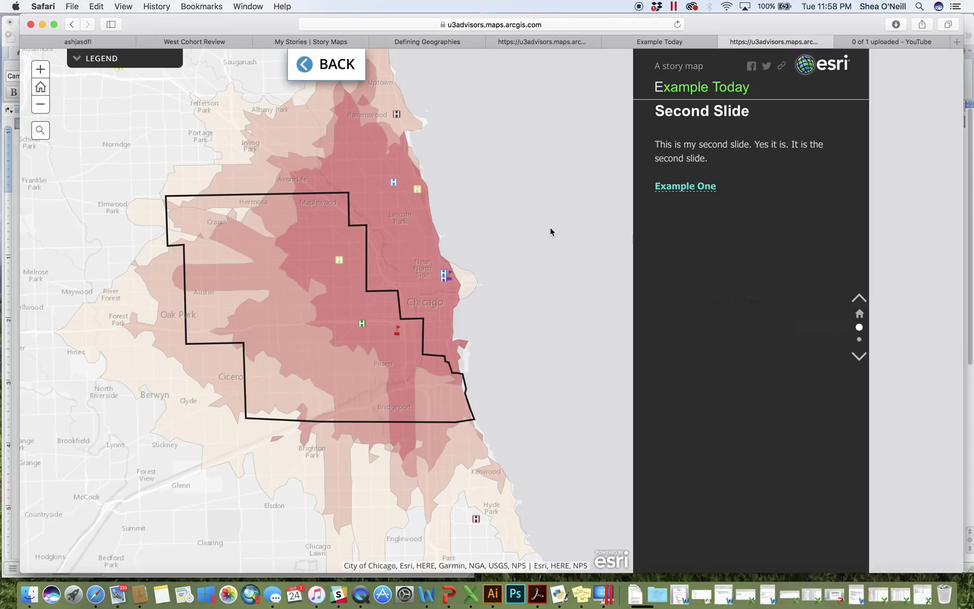
scroll(756, 257, "down", 3)
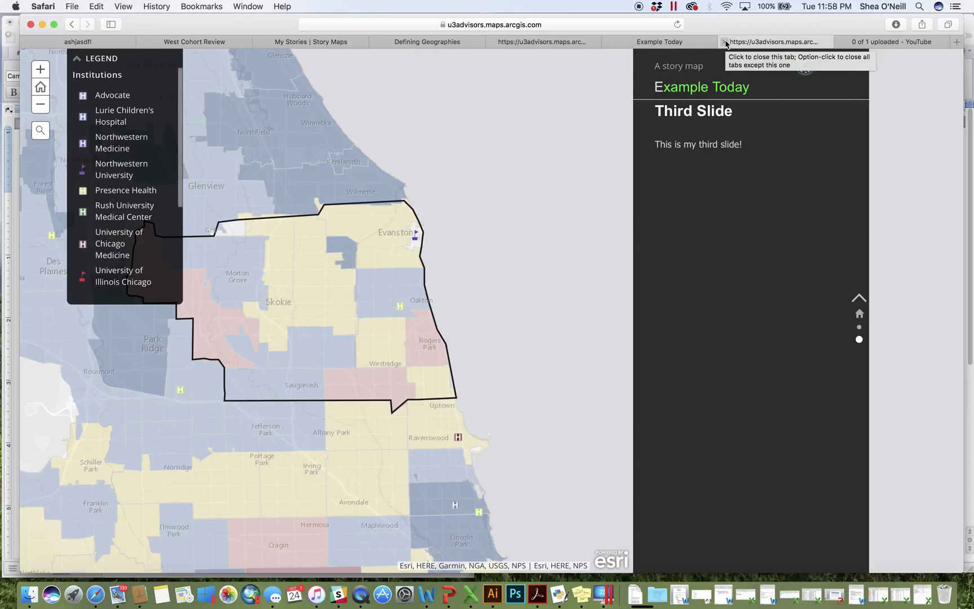
left_click(726, 44)
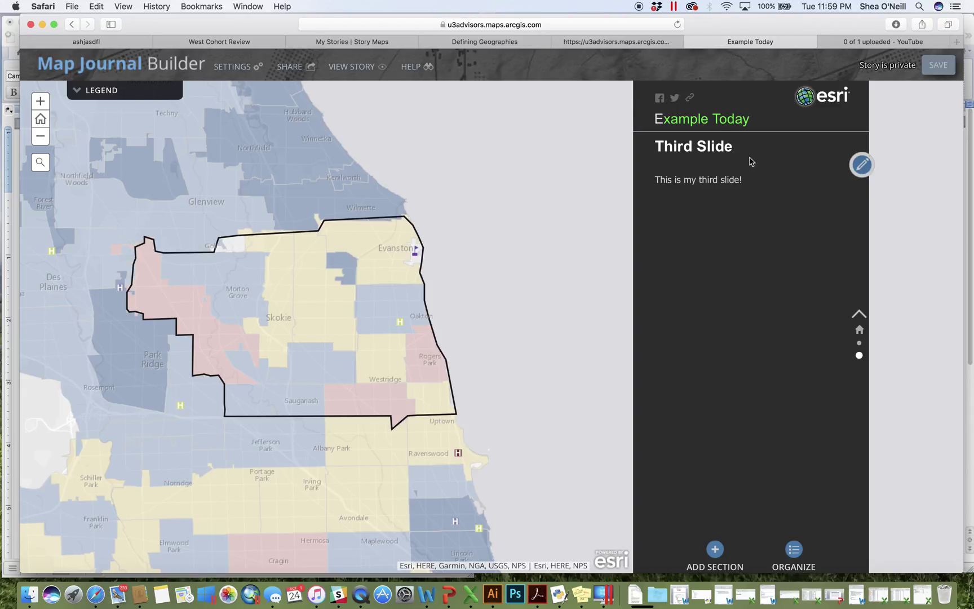
Step: Switch to the West Cohort Review web map to examine its layers
left_click(260, 42)
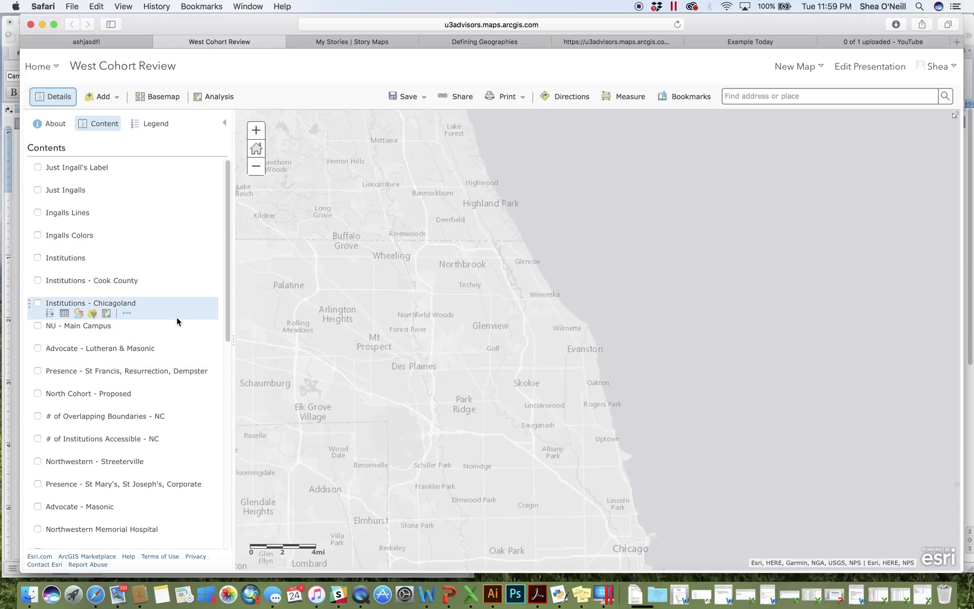